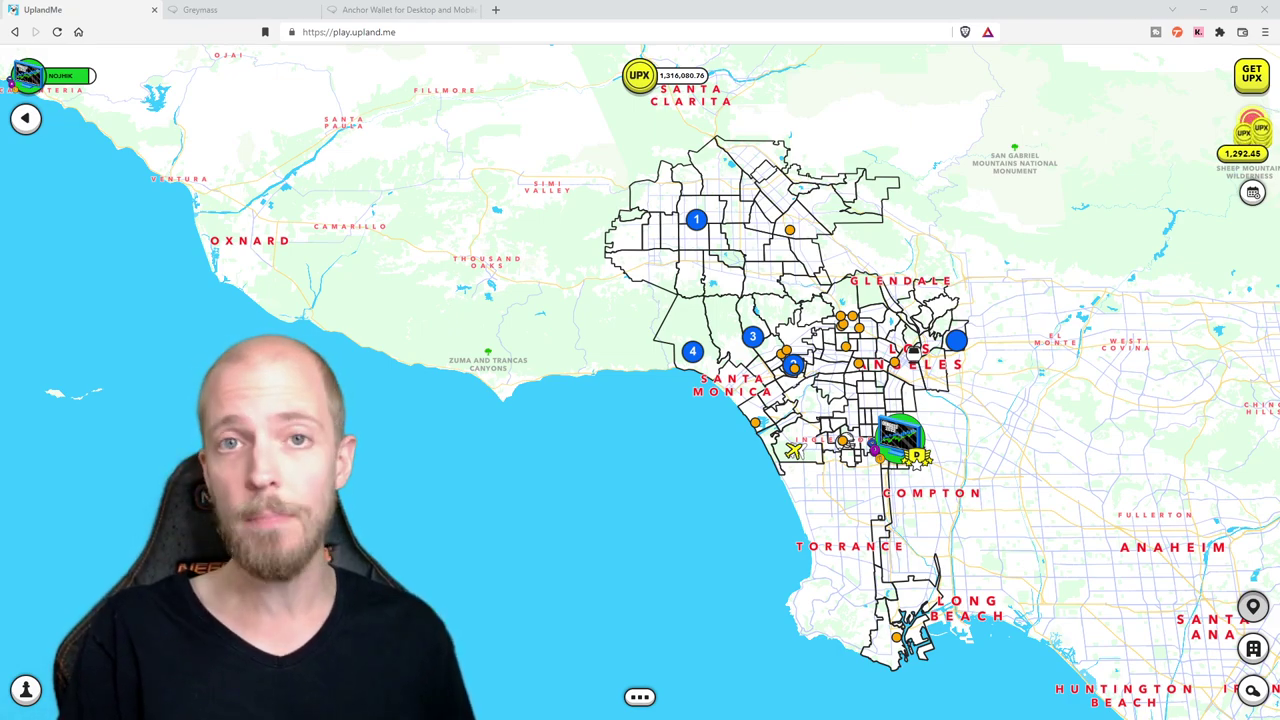
Step: View the available options of the Upland portal and close it again
click(640, 697)
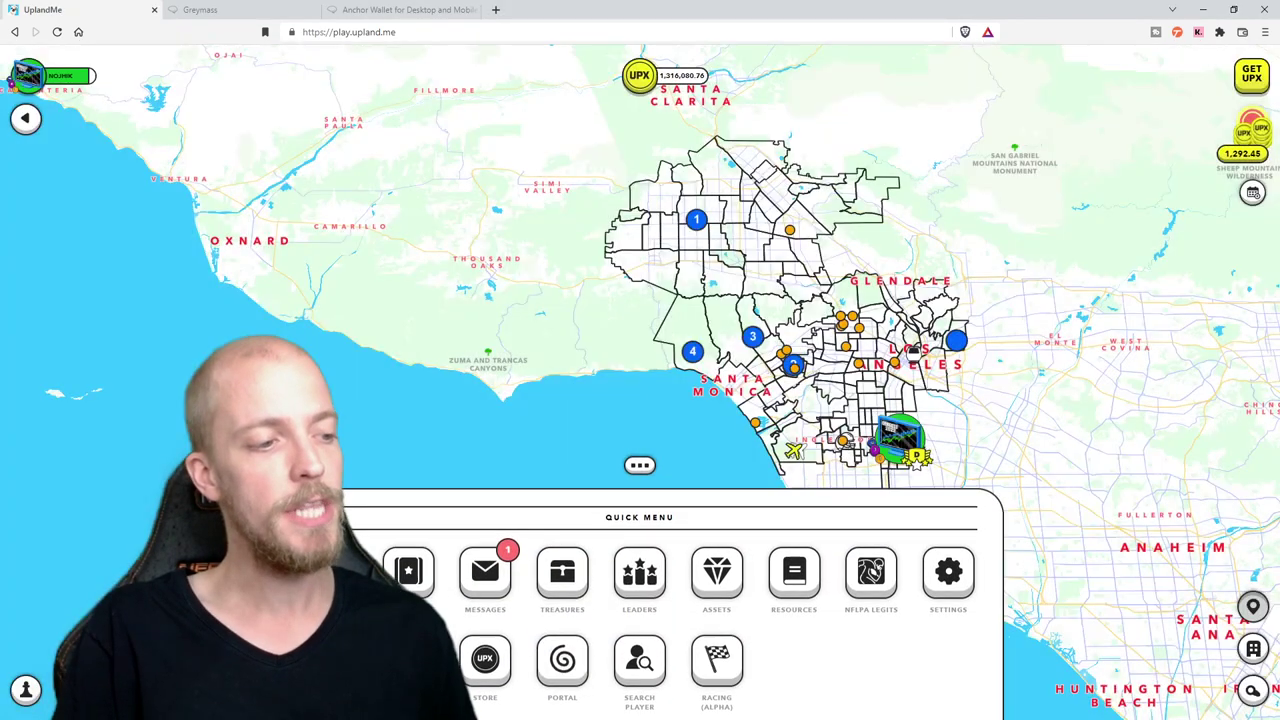
click(562, 660)
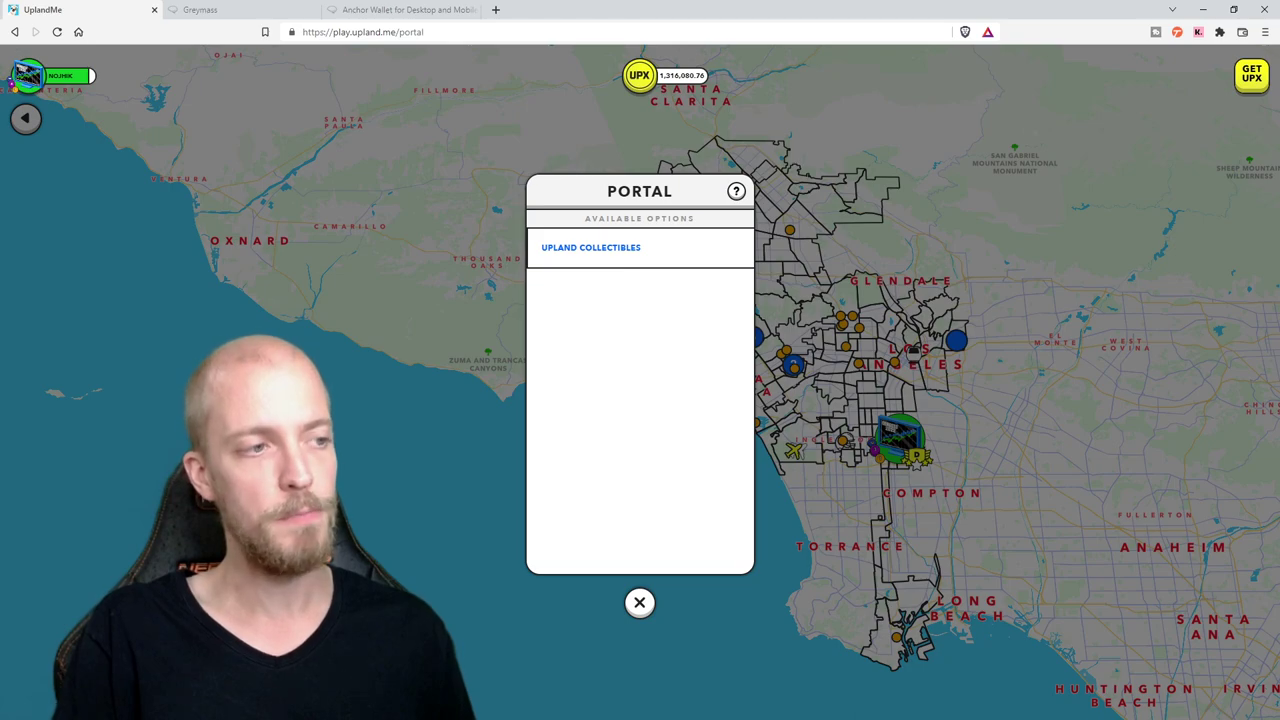
key(Escape)
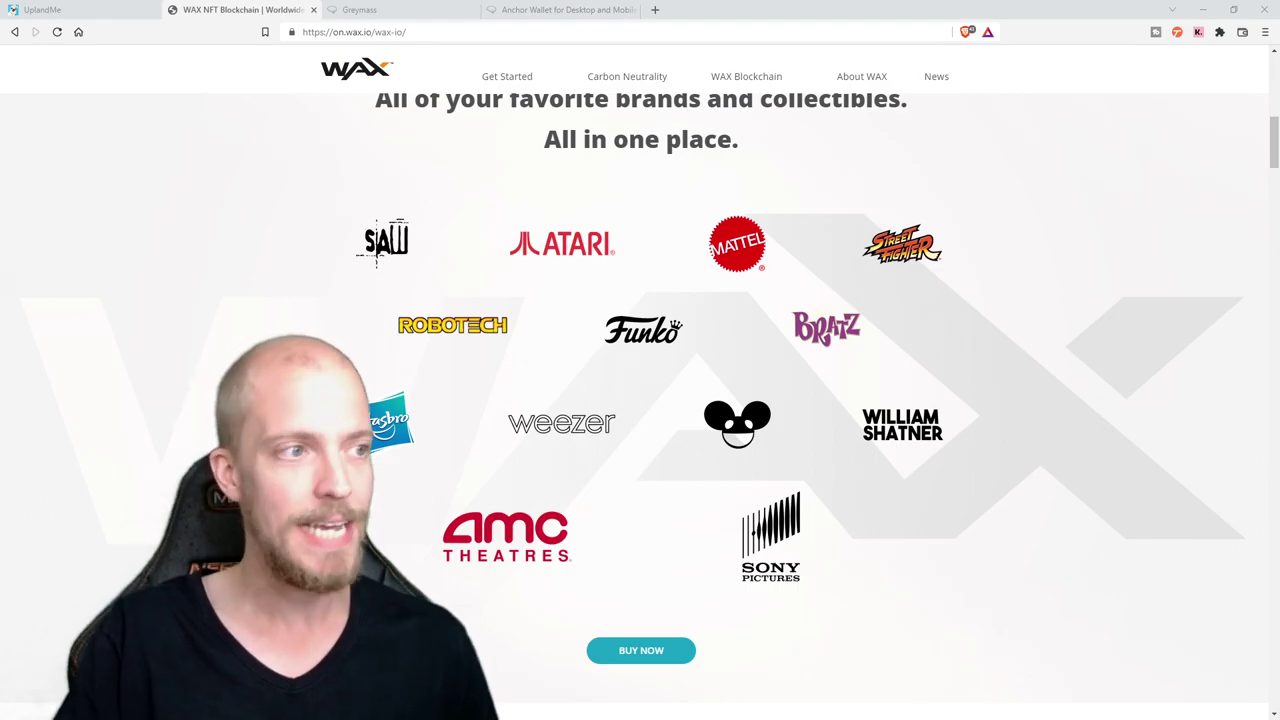
Step: Examine the WAX website's partner brands and its overview of the purpose-built NFT blockchain
scroll(640, 400, down, 5)
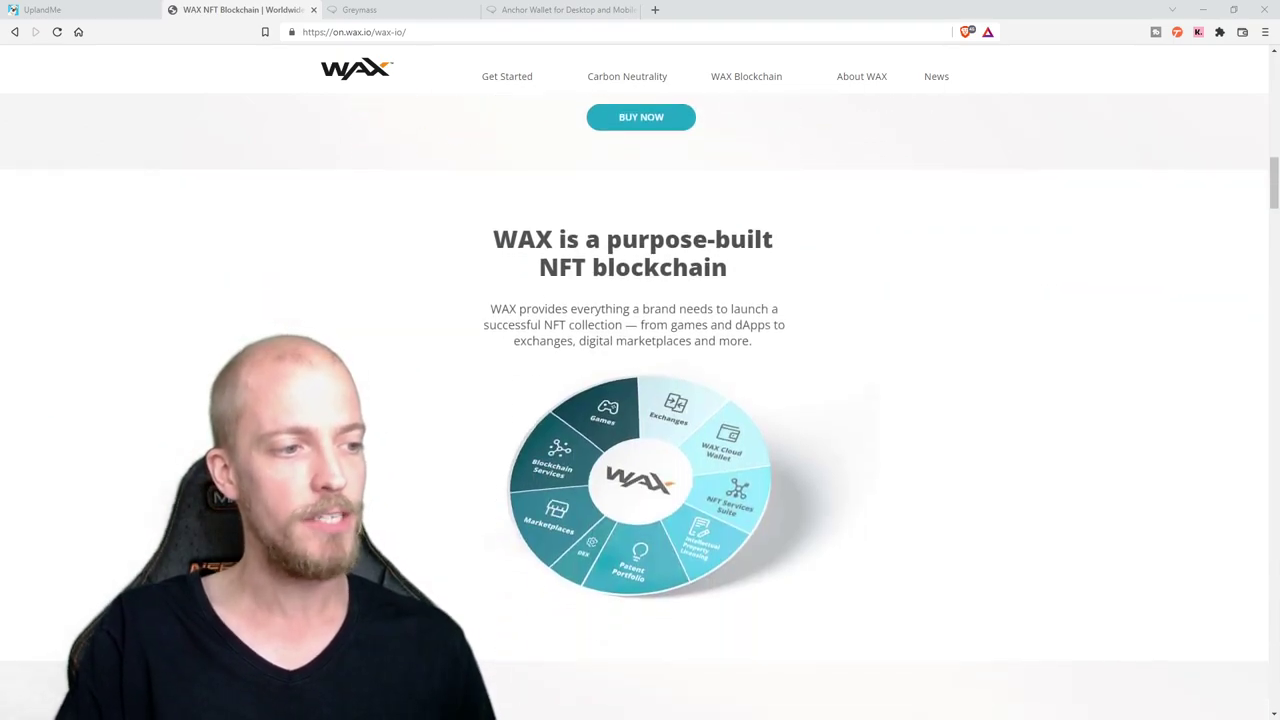
scroll(640, 400, down, 1)
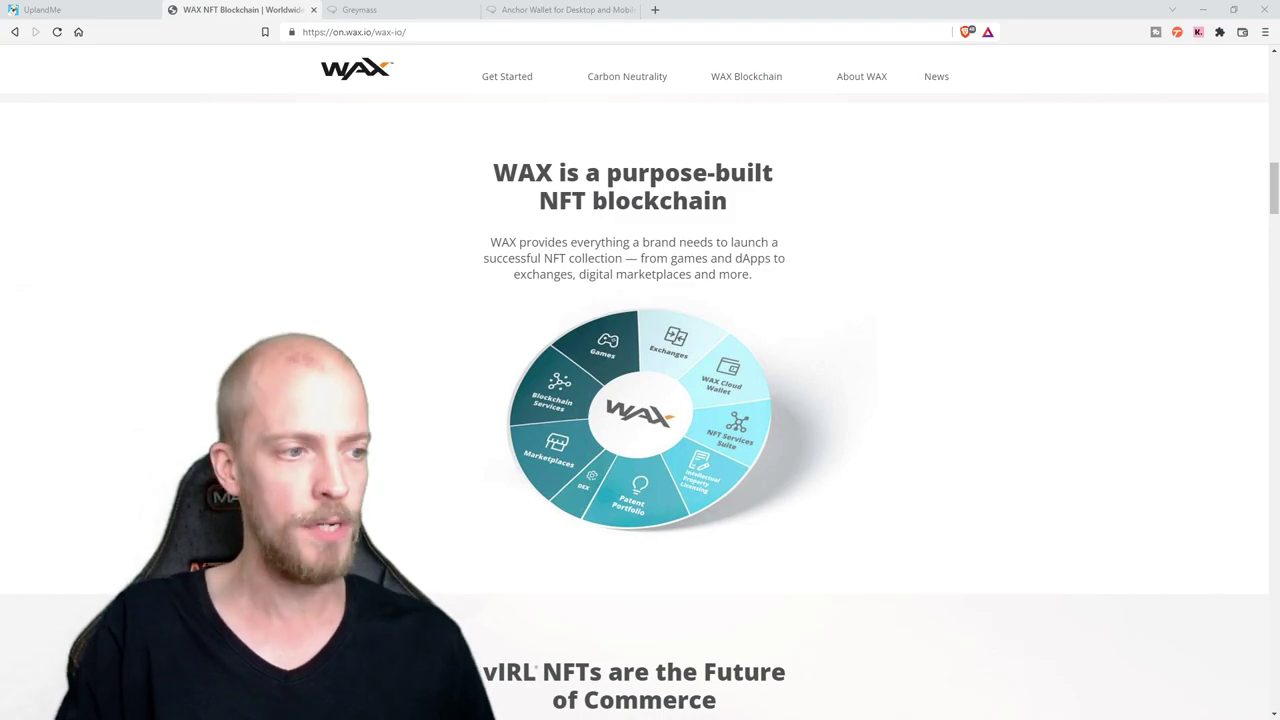
scroll(640, 400, up, 5)
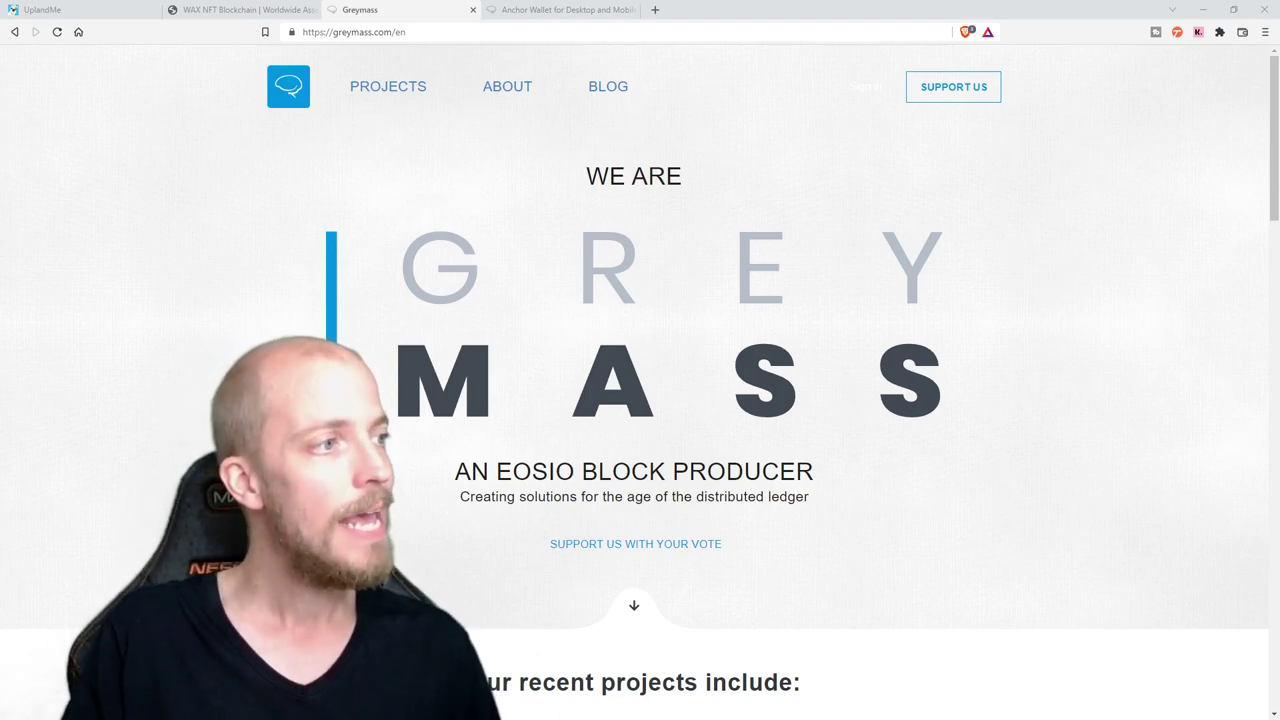
Step: Look through Greymass's project list and go to the Anchor Wallet download page
mouse_move(388, 86)
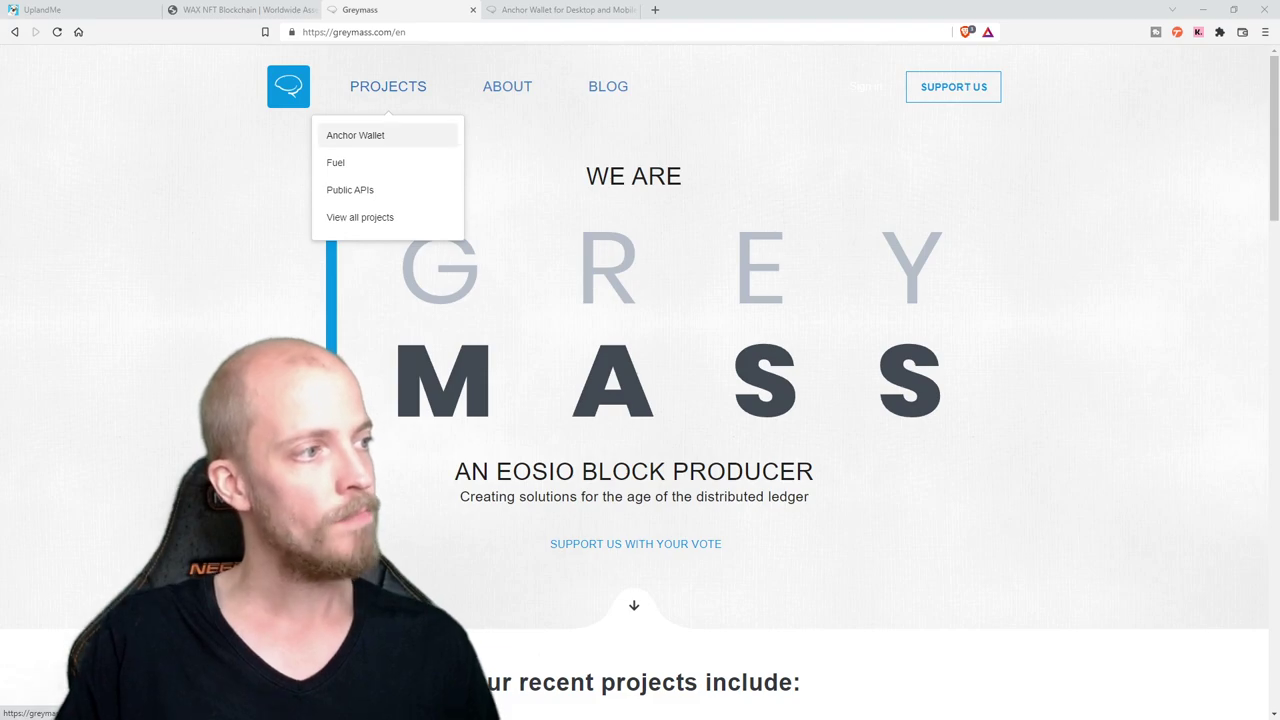
click(565, 9)
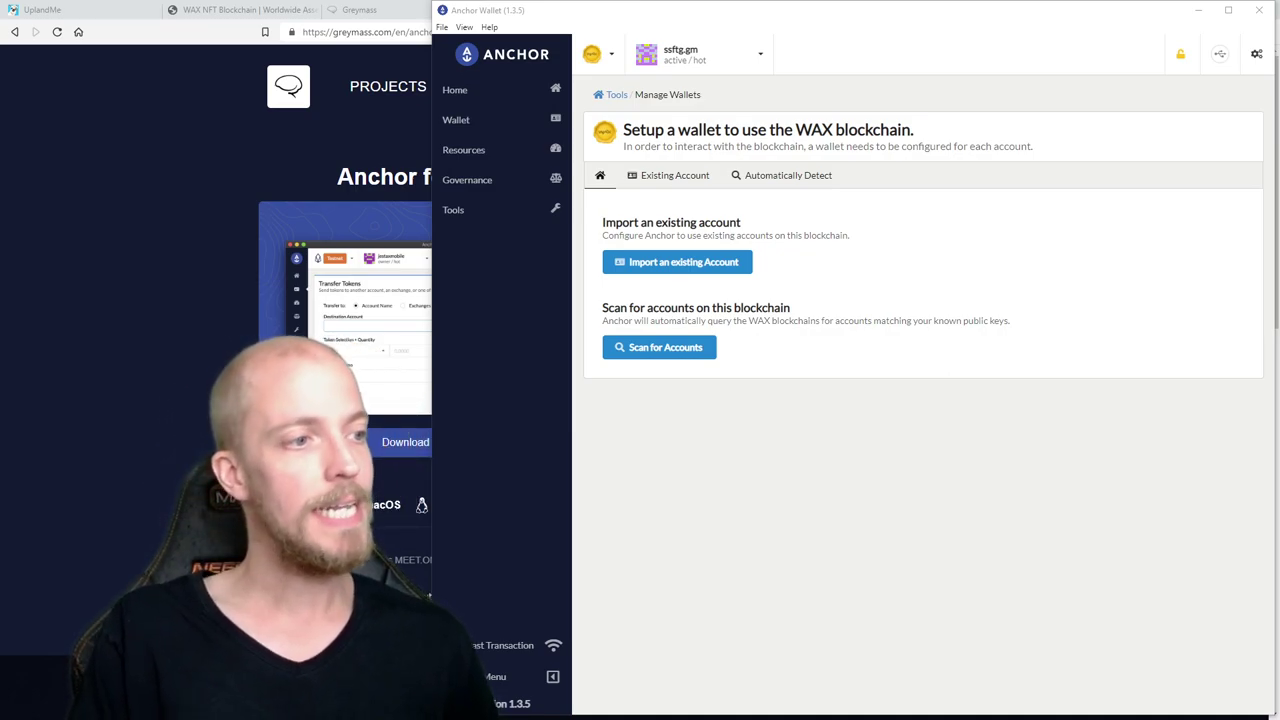
Step: In Anchor Wallet, show the ways to import an existing WAX account, including the owner key certificate option
click(677, 261)
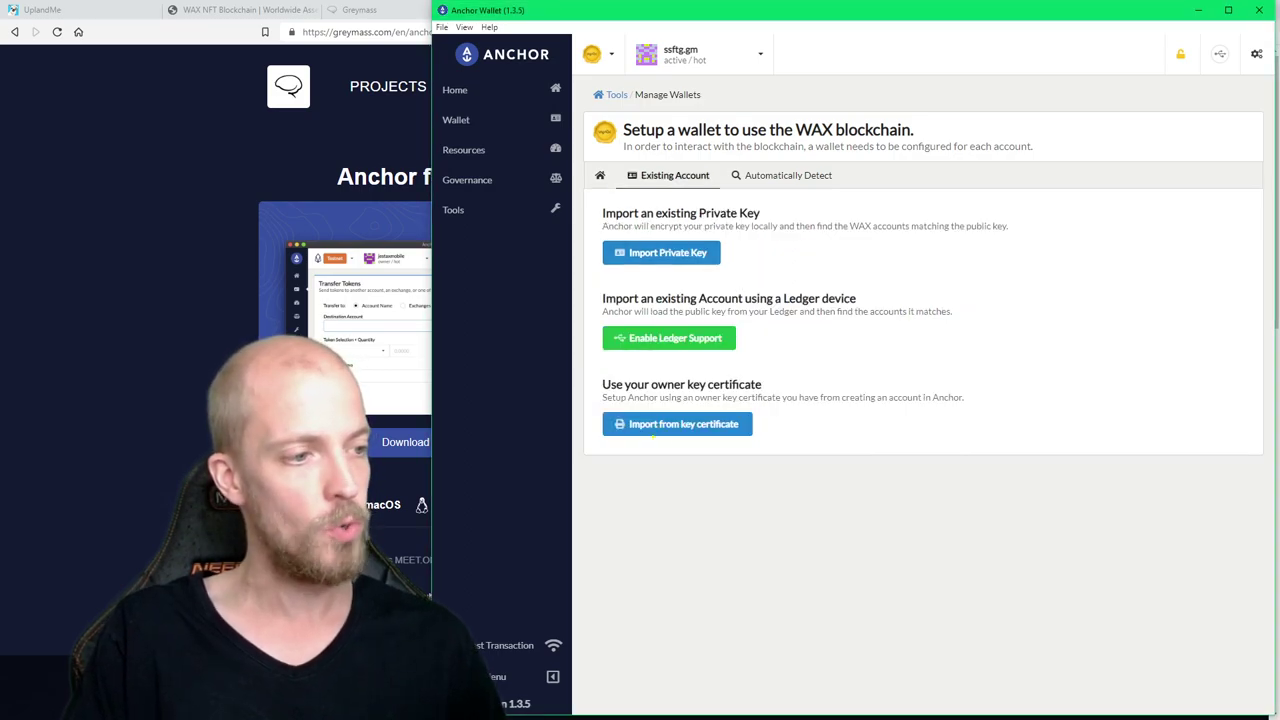
drag(648, 435, 838, 442)
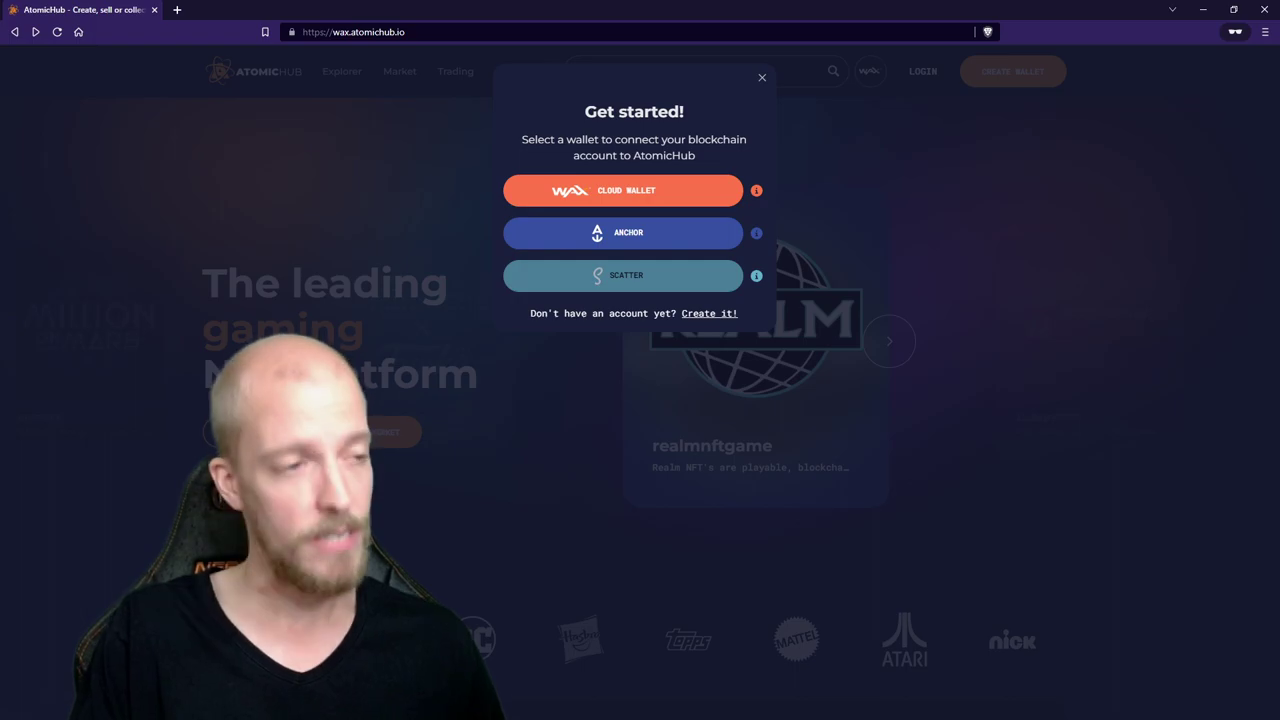
Step: Connect the Anchor wallet to AtomicHub and view the NFTs in the account's inventory
click(623, 232)
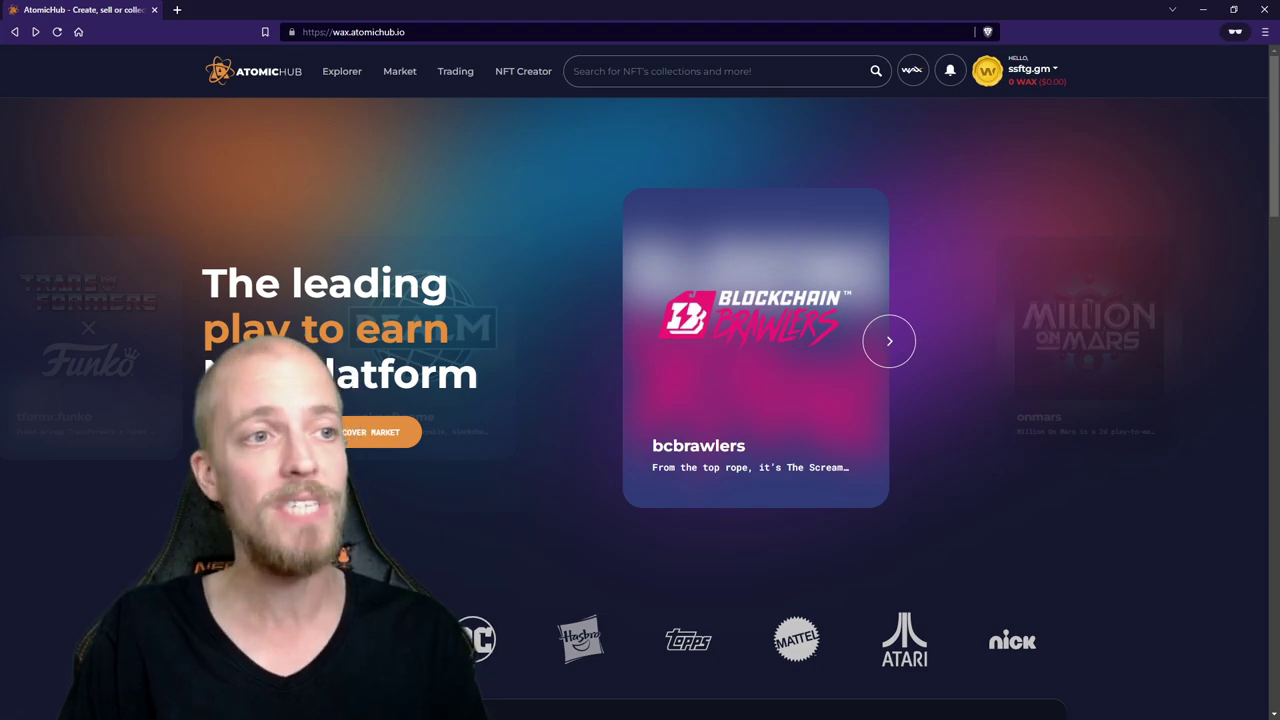
click(1032, 68)
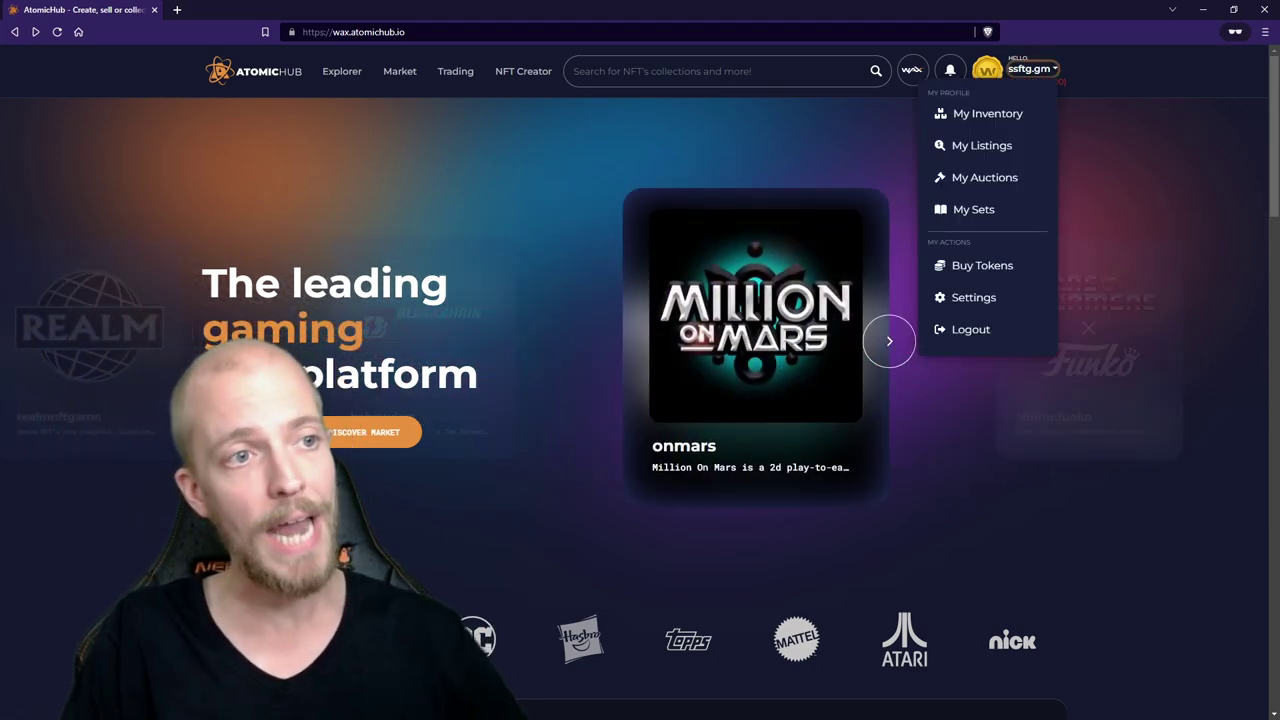
click(987, 113)
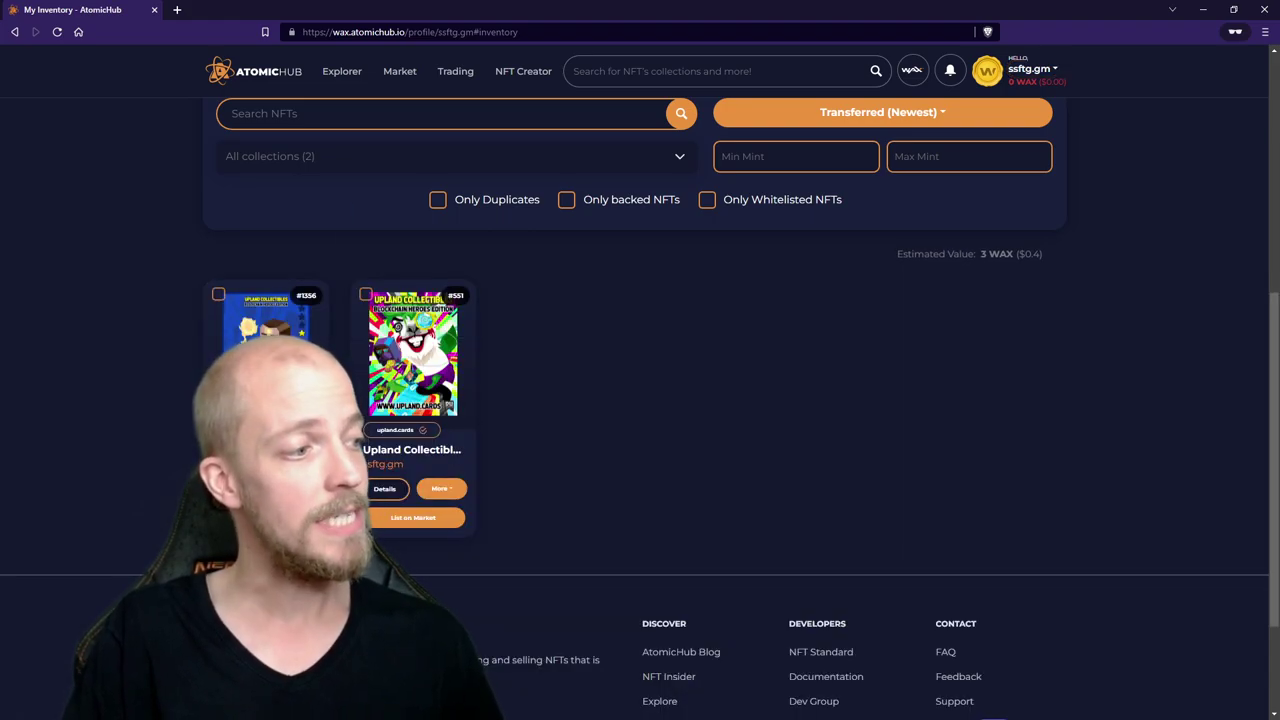
scroll(640, 400, down, 2)
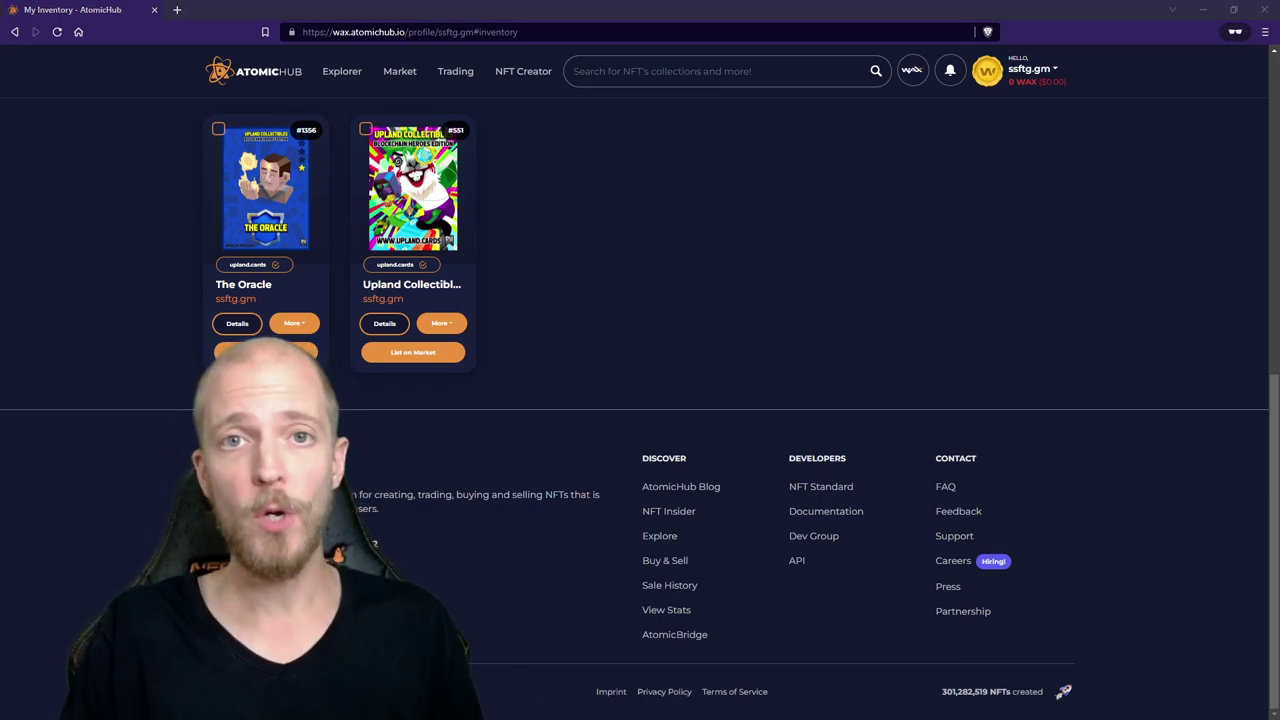
click(1030, 69)
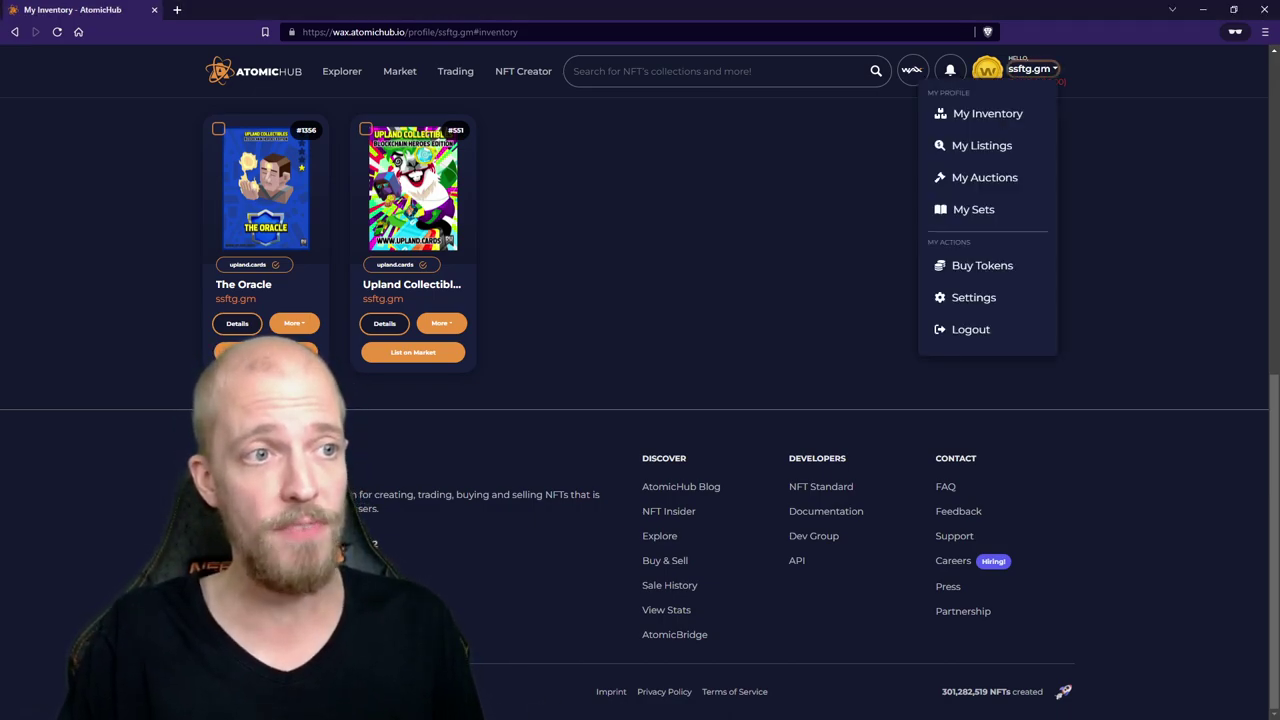
key(Escape)
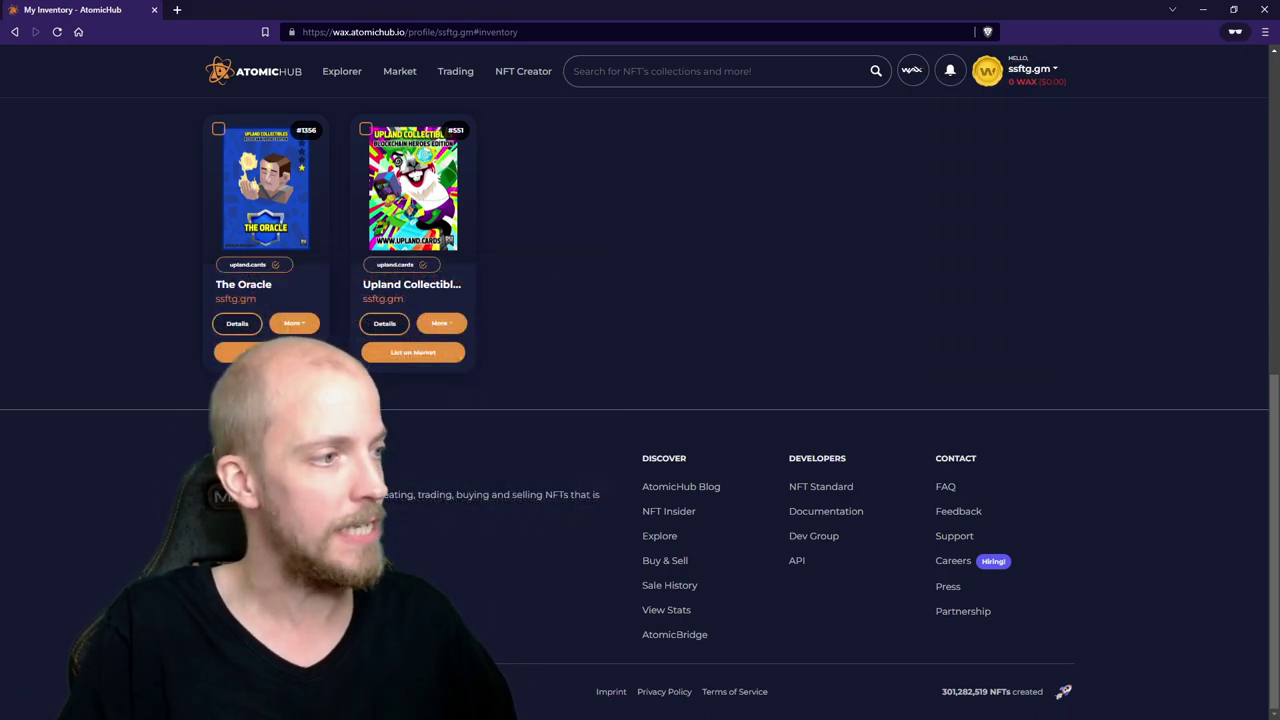
Step: Show the upland.cards collection's market listings sorted by lowest price and check the cheapest card's price
click(395, 264)
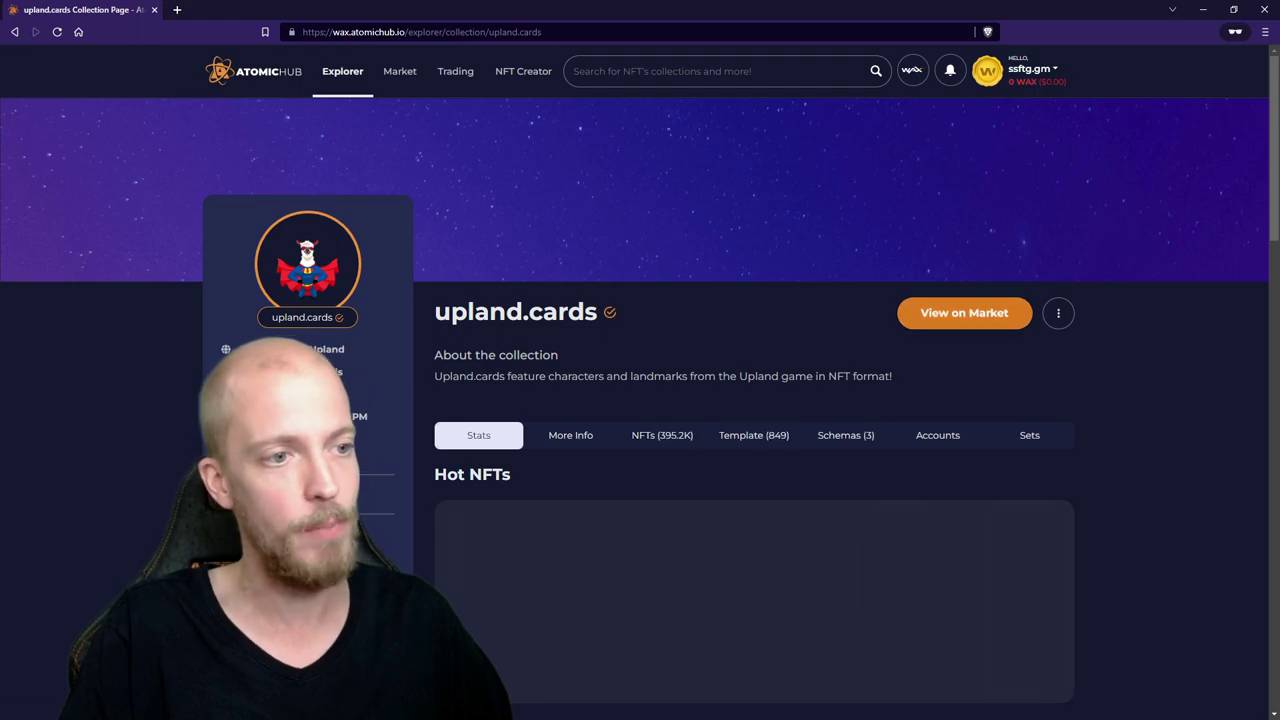
click(964, 312)
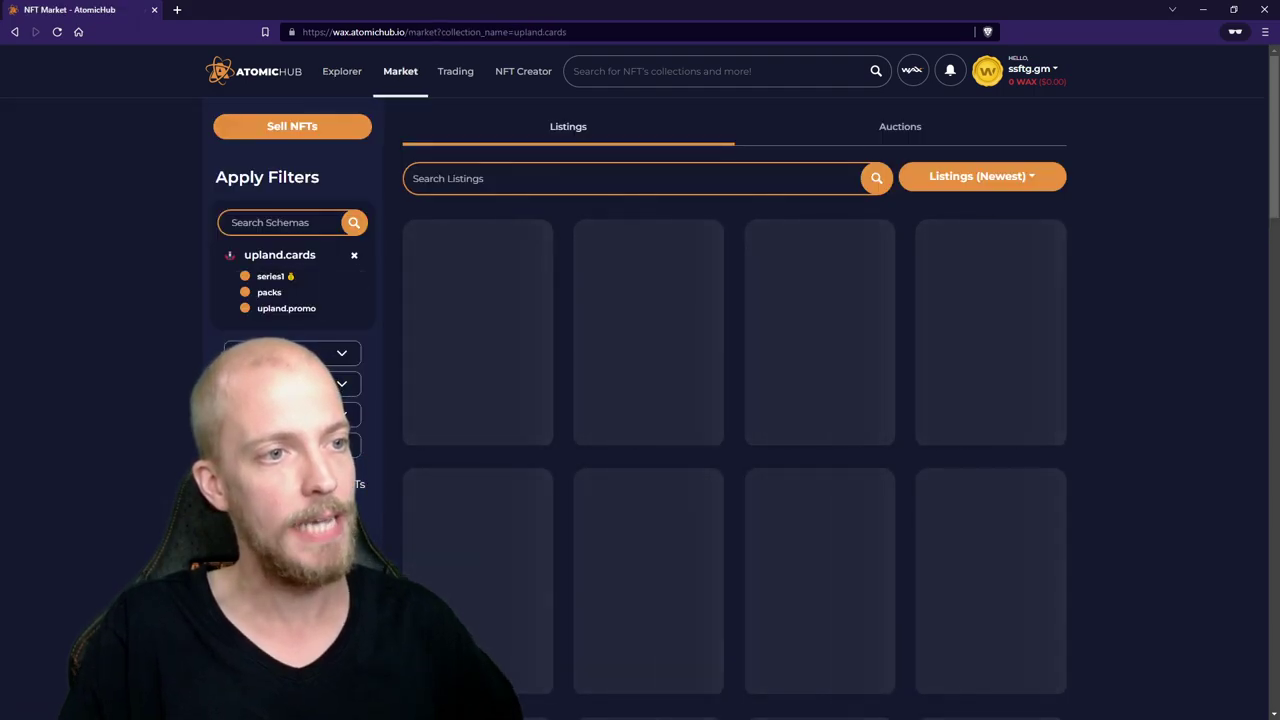
click(982, 176)
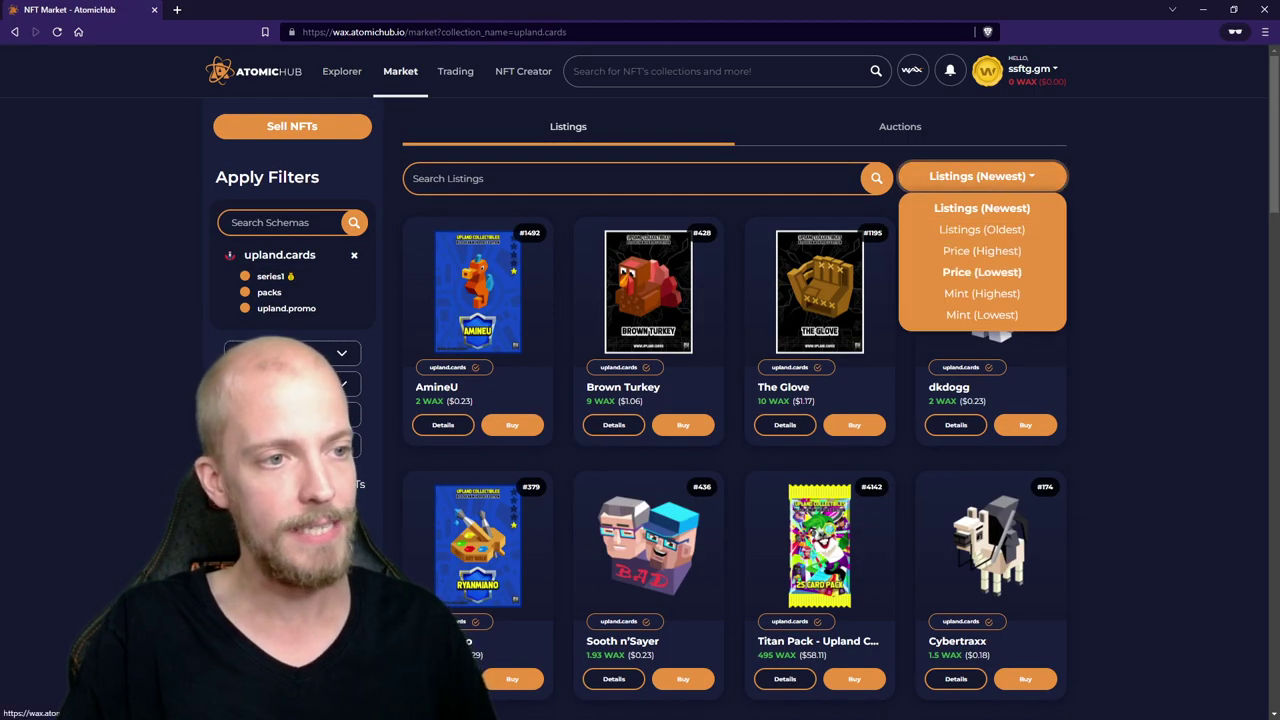
click(982, 272)
scroll(735, 400, down, 1)
scroll(735, 400, up, 1)
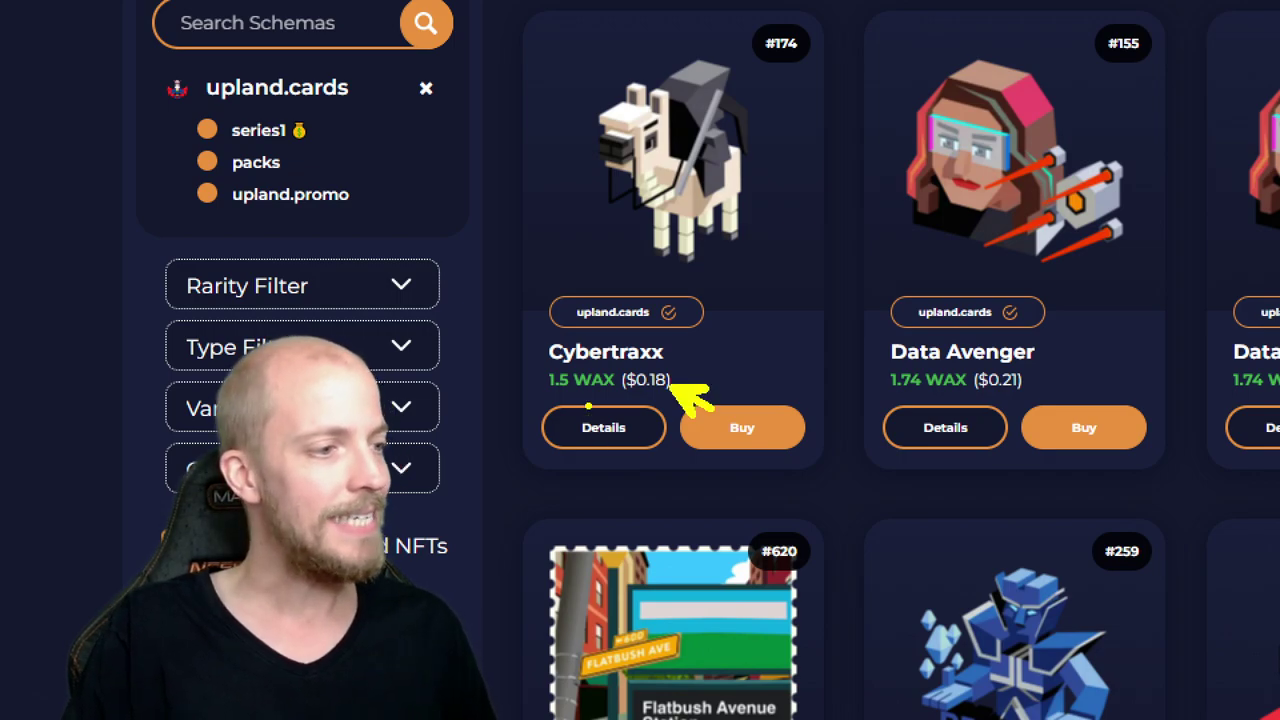
drag(548, 395, 690, 398)
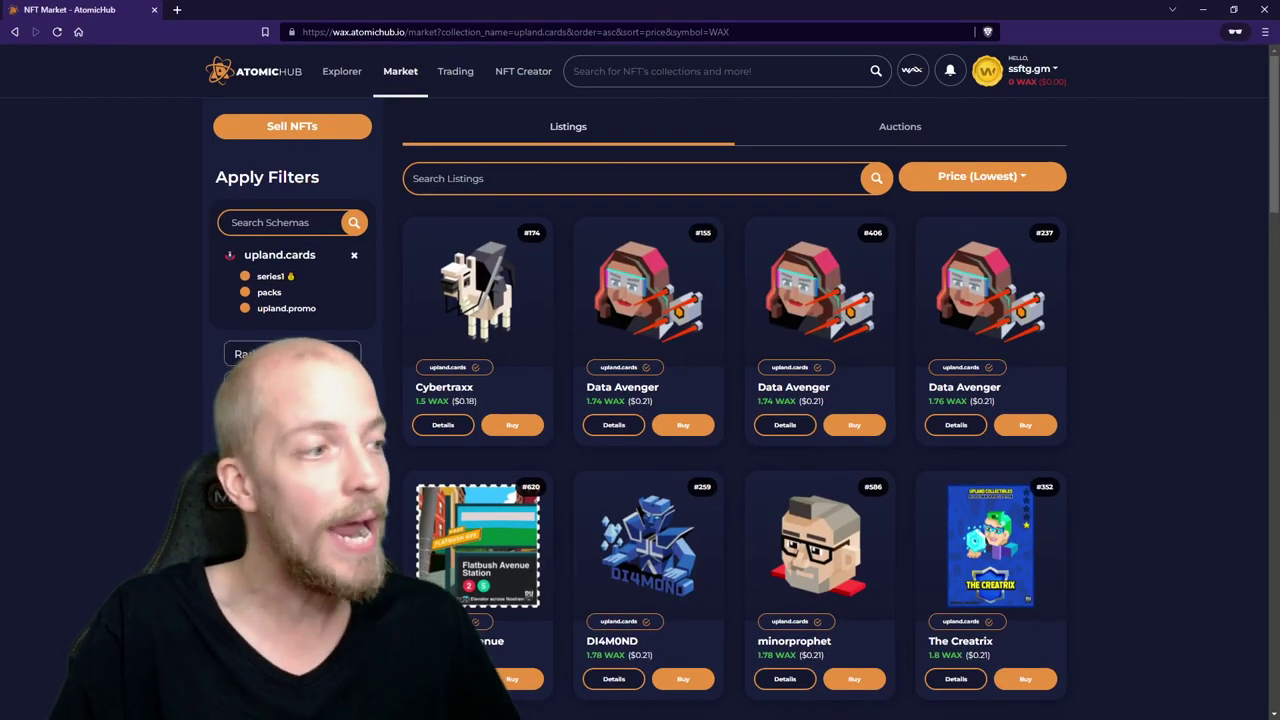
mouse_move(675, 158)
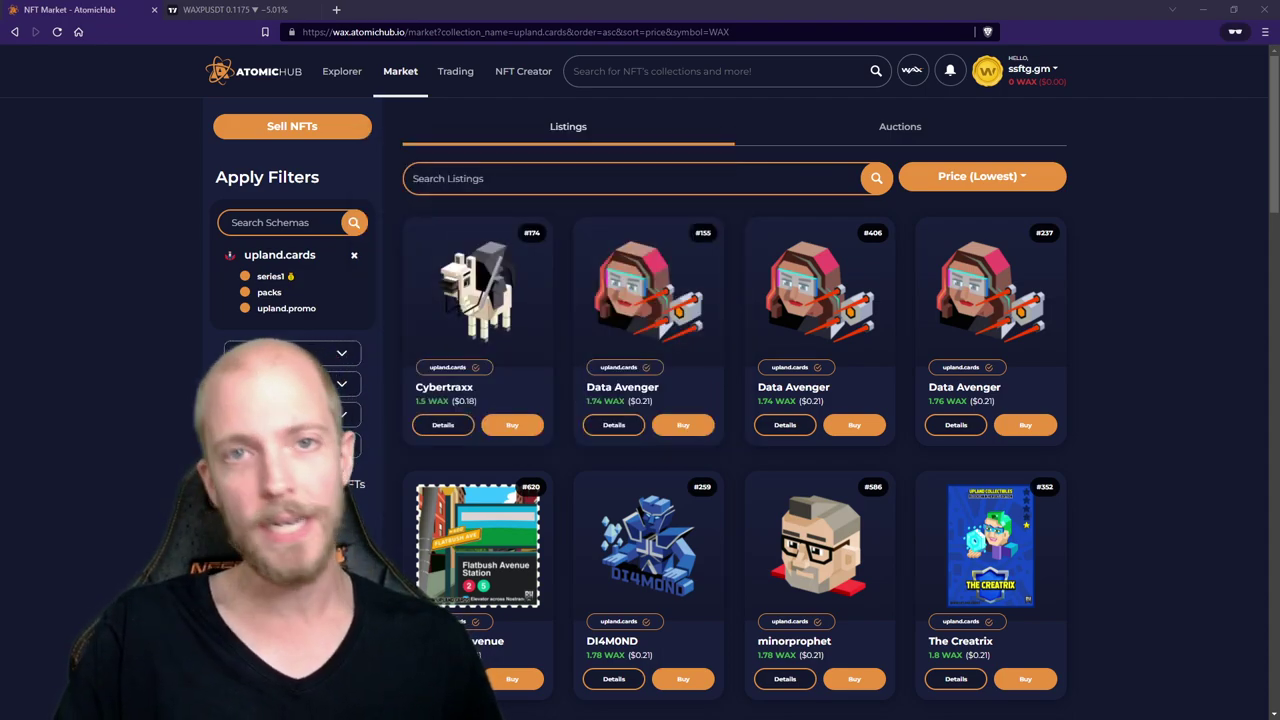
Step: Open the WAX token purchase and load the Banxa buying interface
click(1032, 68)
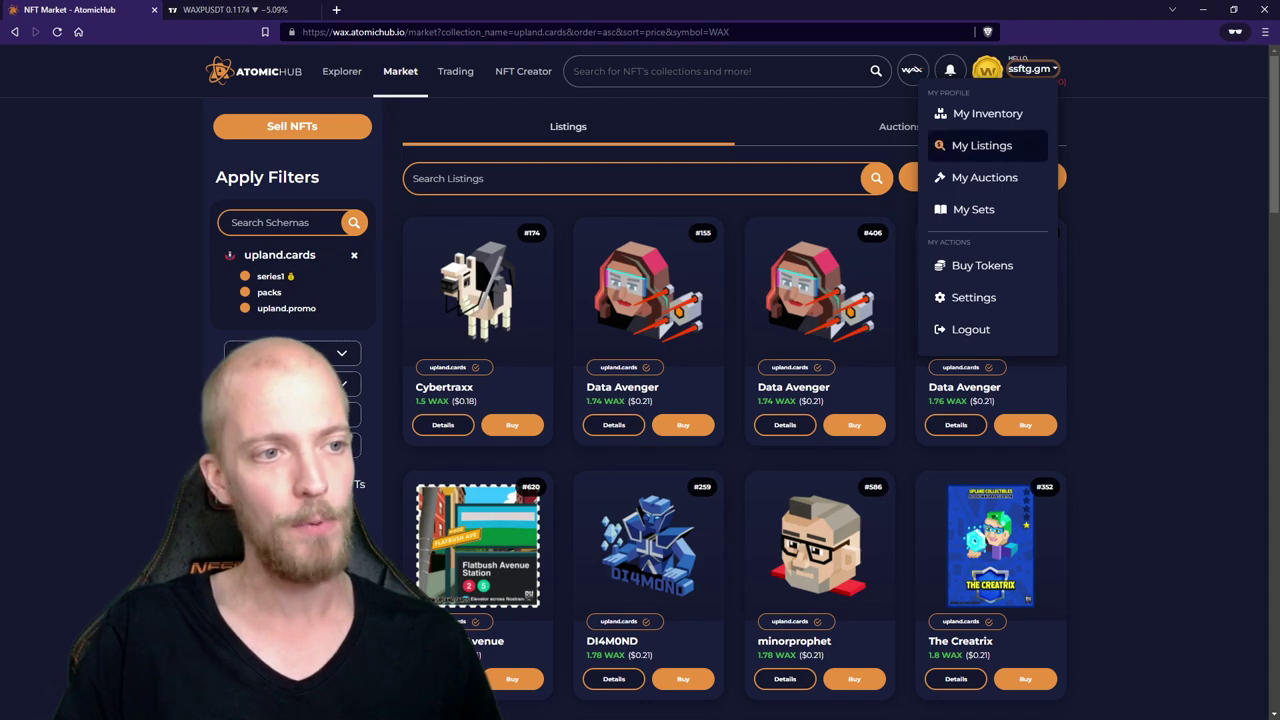
click(982, 265)
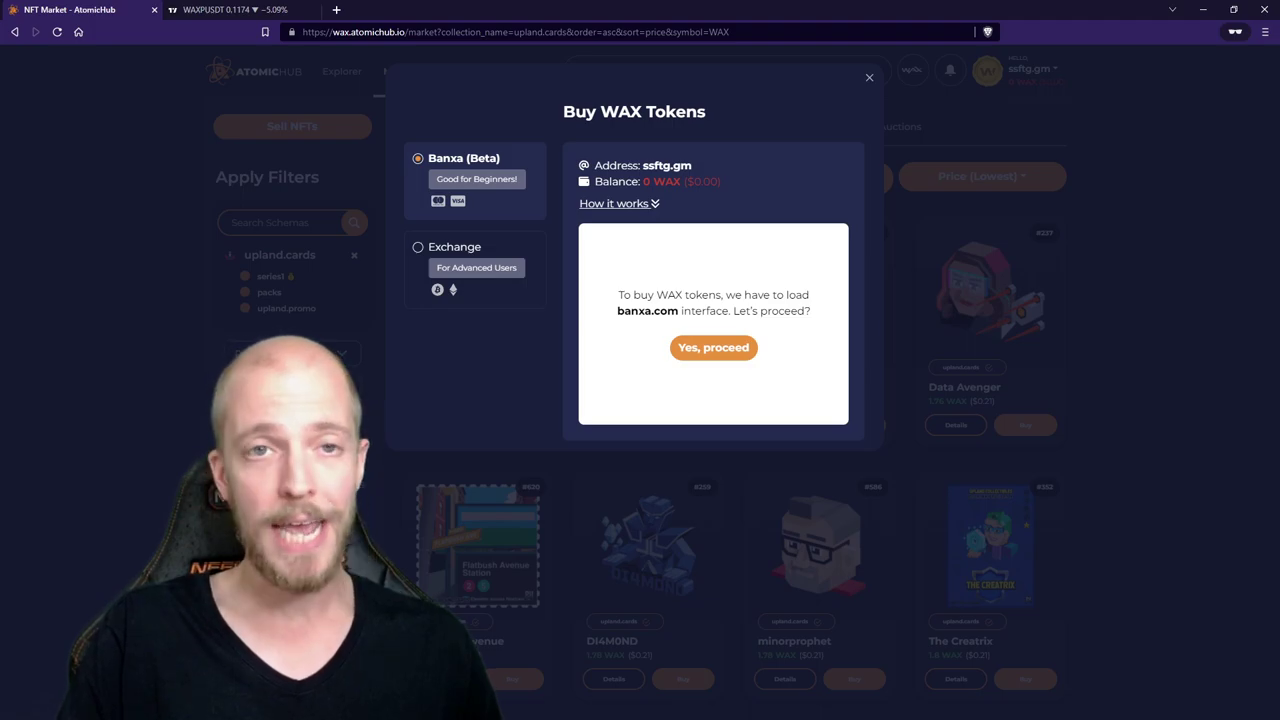
click(455, 246)
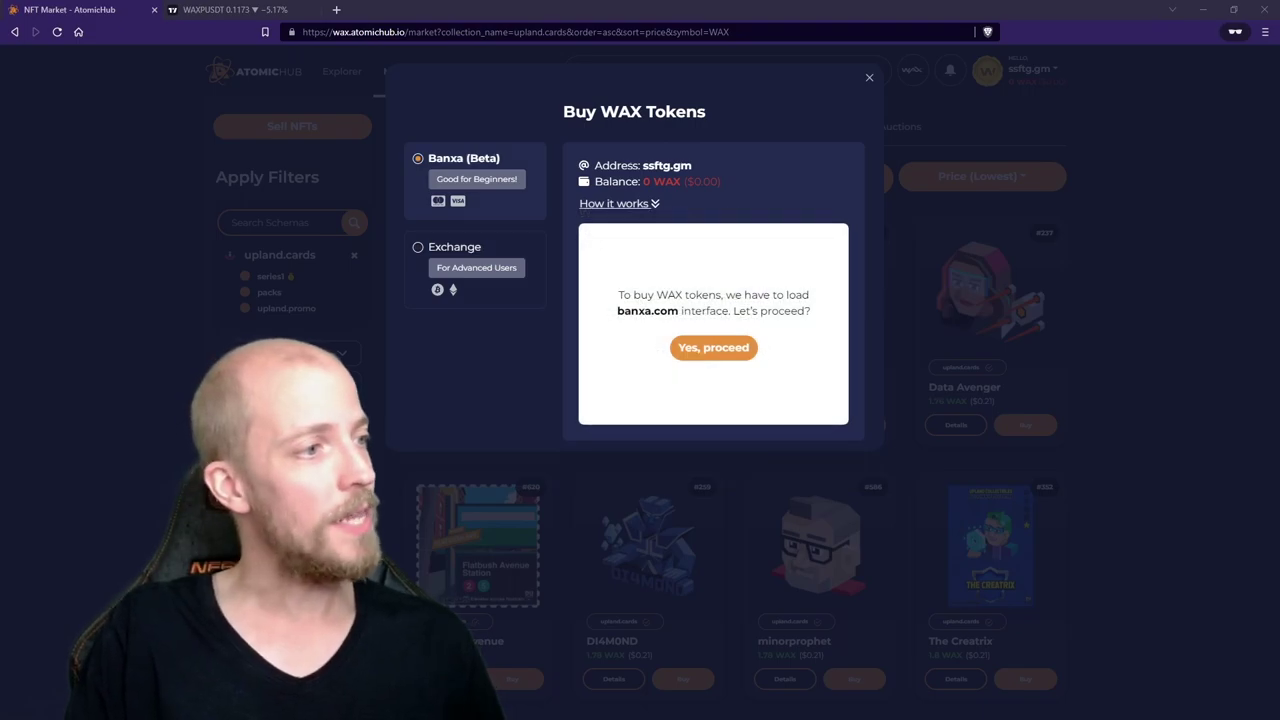
click(713, 347)
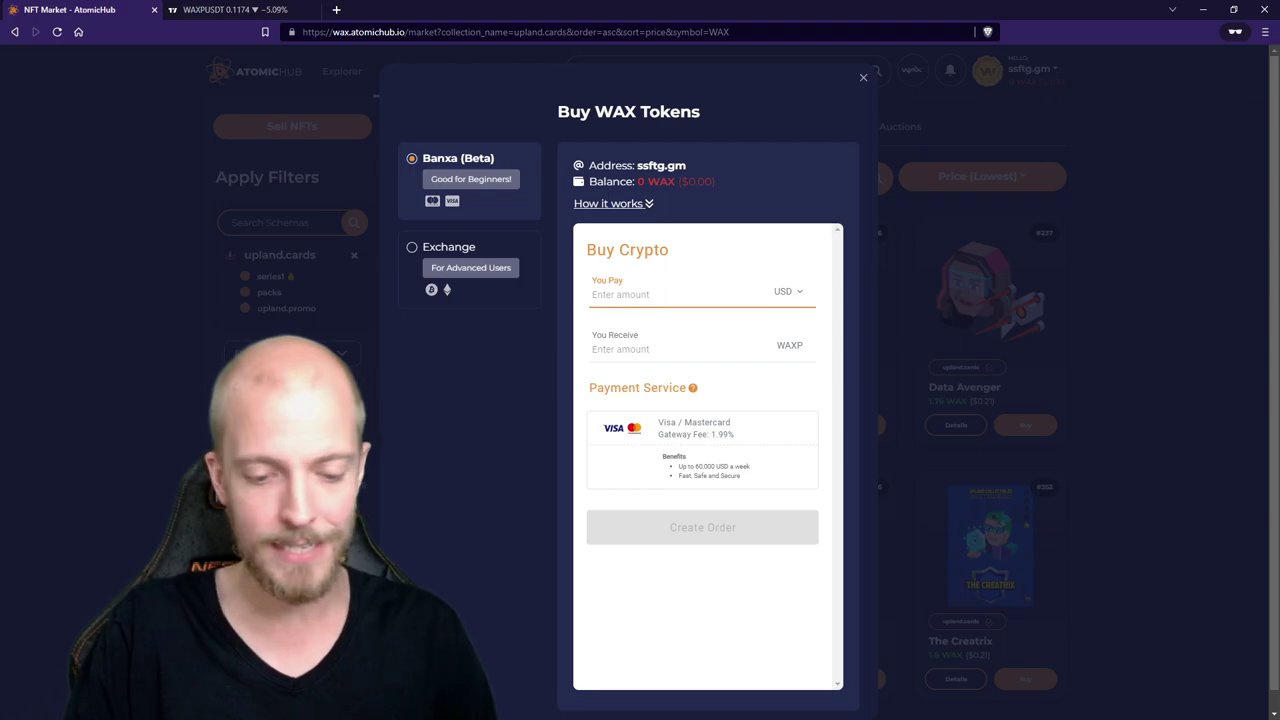
Step: Set the amount to pay for the WAX tokens to 50 USD
text(50)
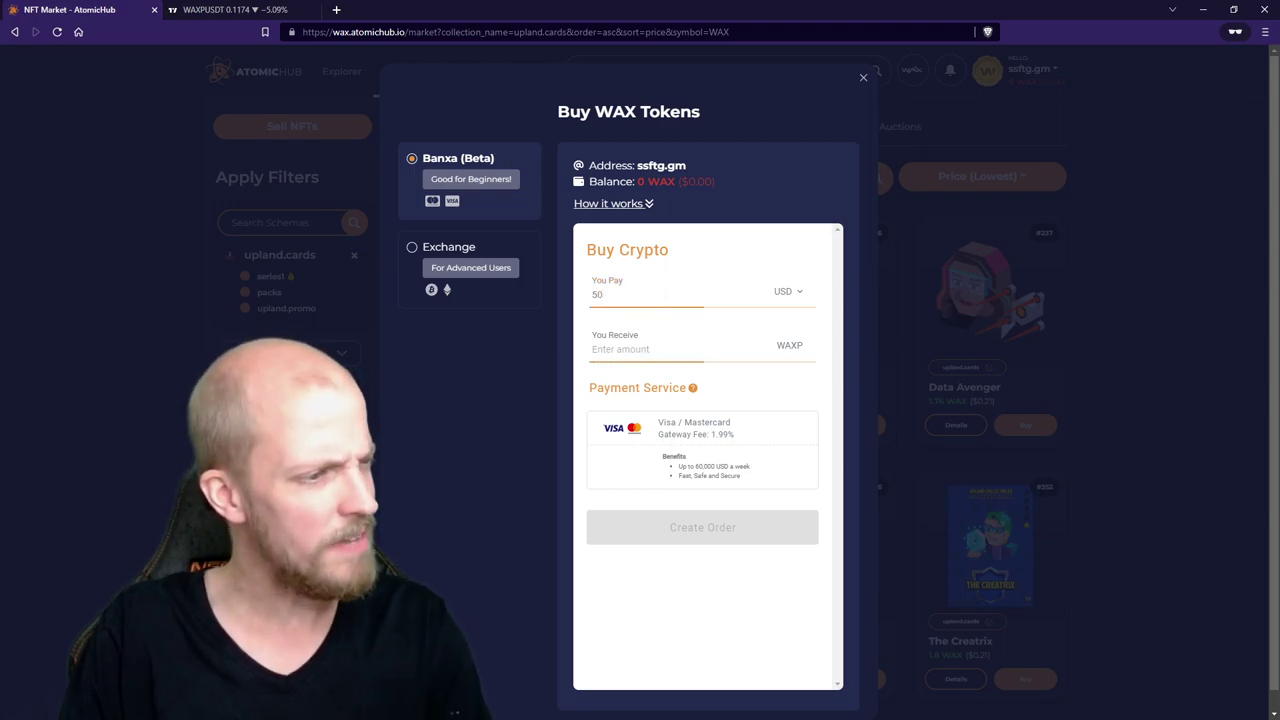
key(ctrl+a)
text(30)
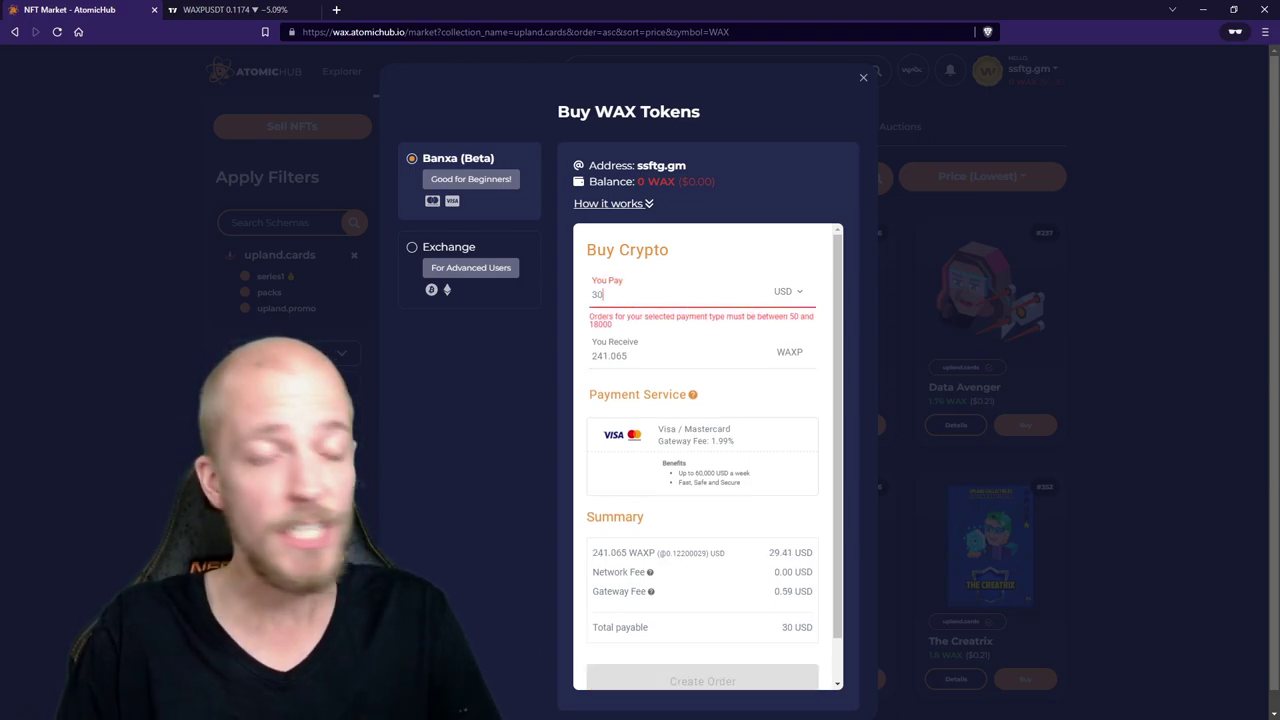
key(BackSpace)
key(BackSpace)
text(50)
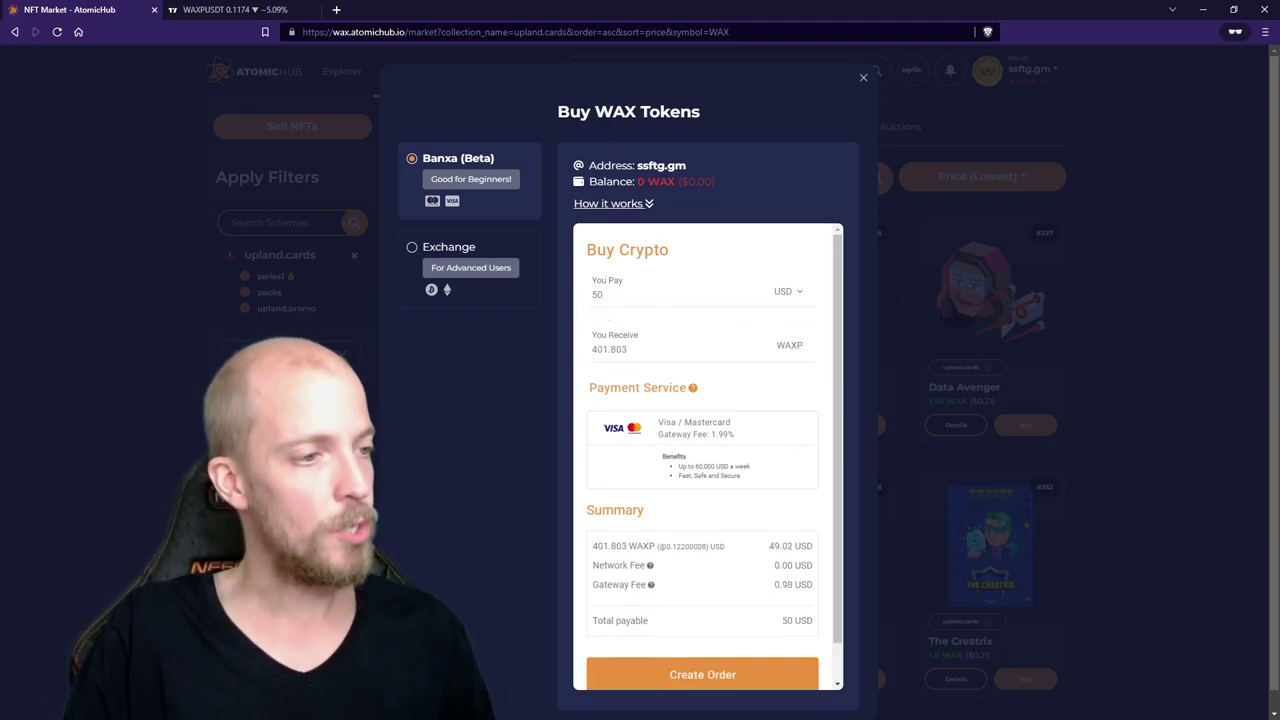
Step: Check the order's payment amount, the WAXP quantity to receive and the fee summary
double_click(597, 294)
click(598, 294)
scroll(714, 462, down, 1)
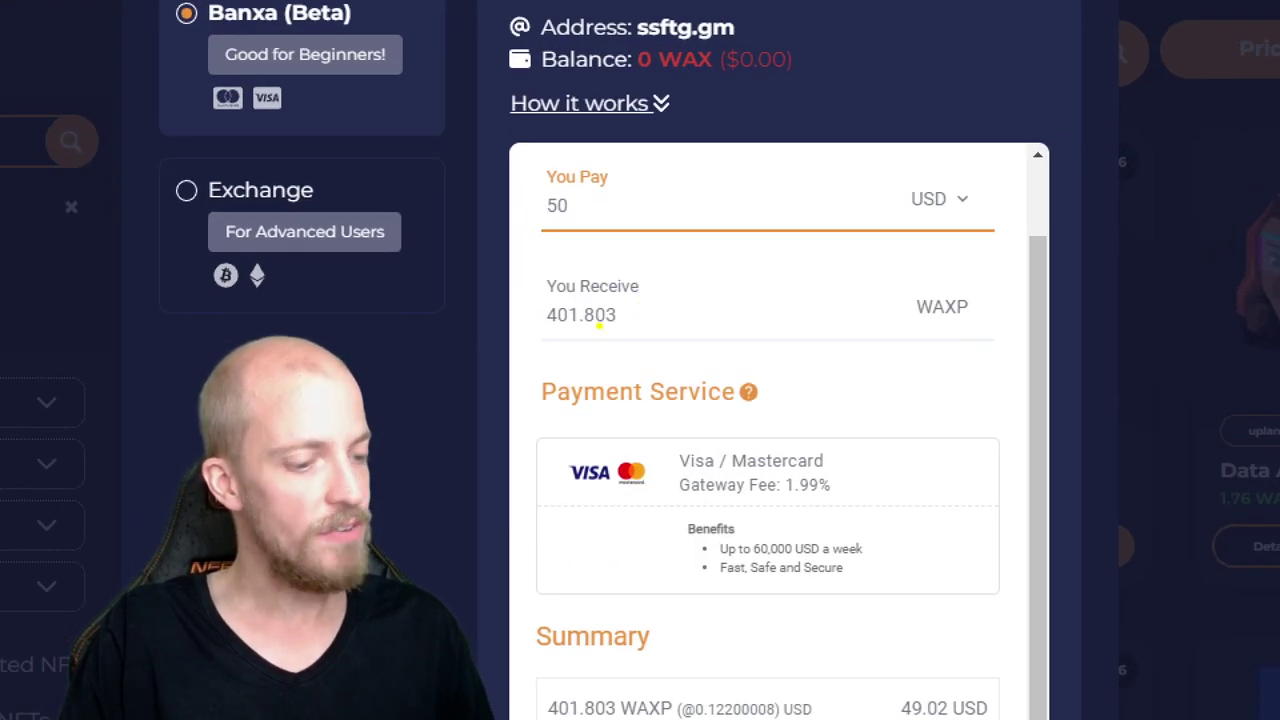
drag(547, 331, 655, 330)
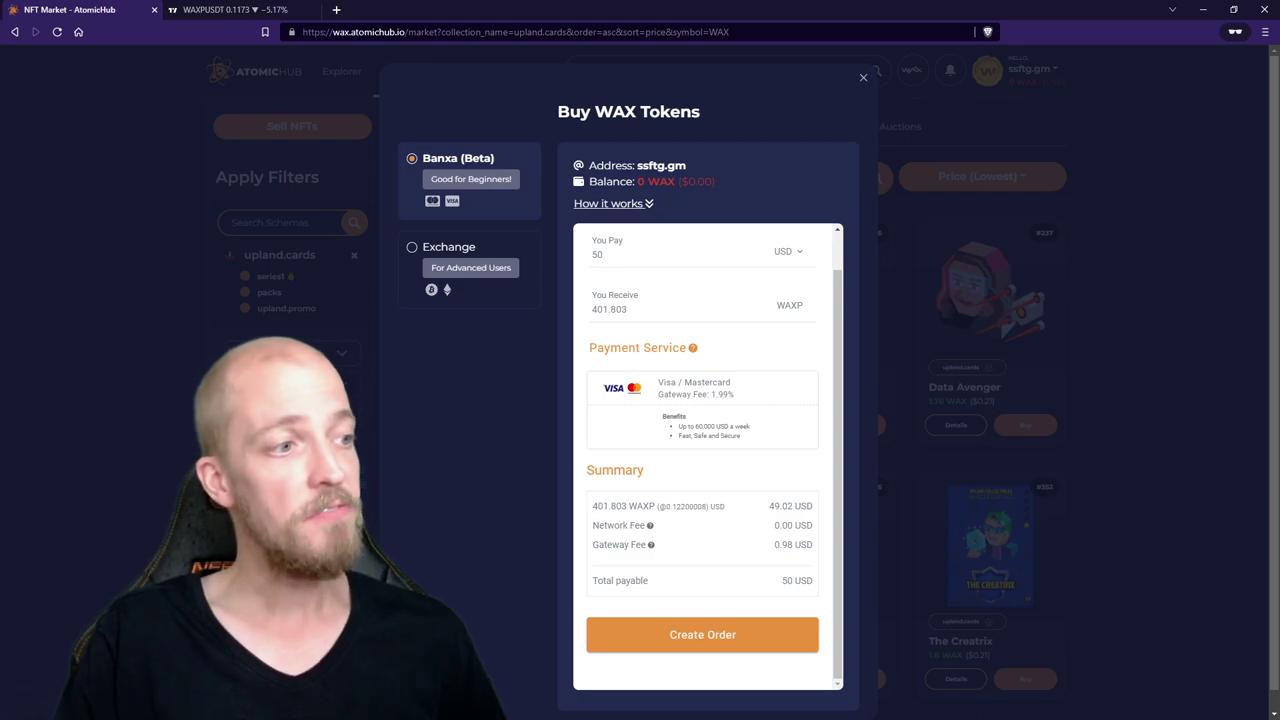
double_click(609, 309)
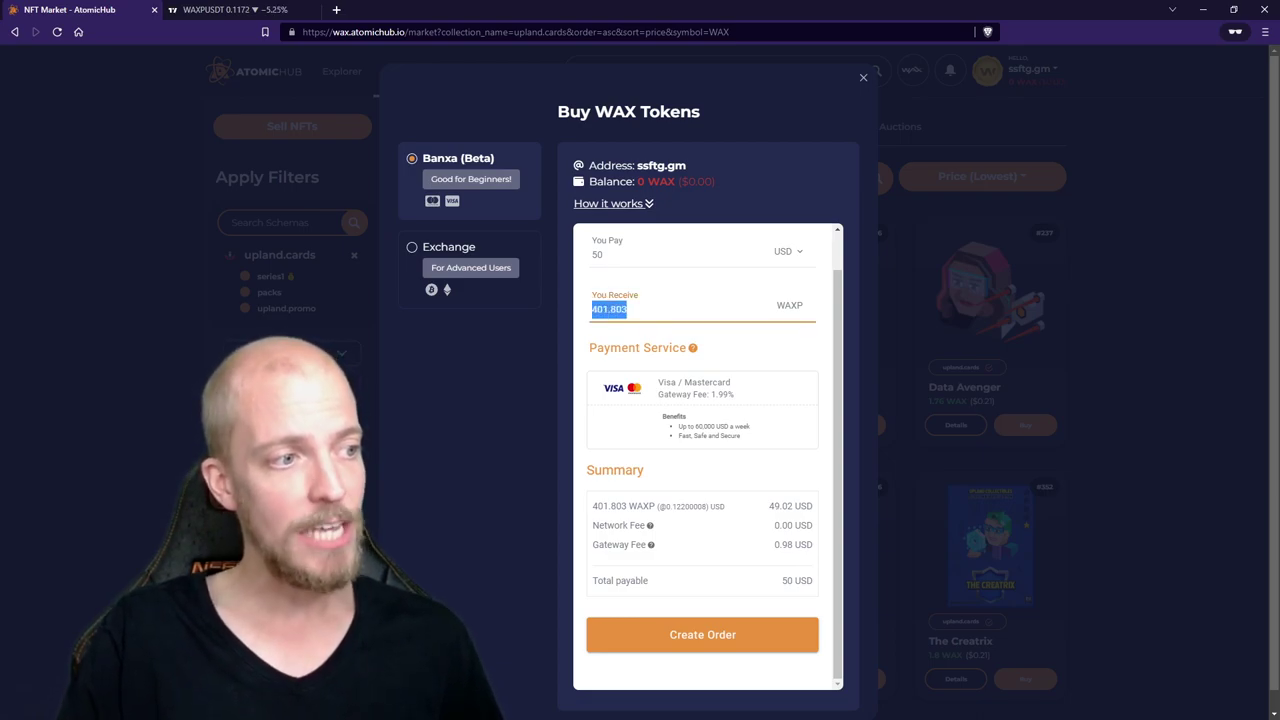
click(627, 309)
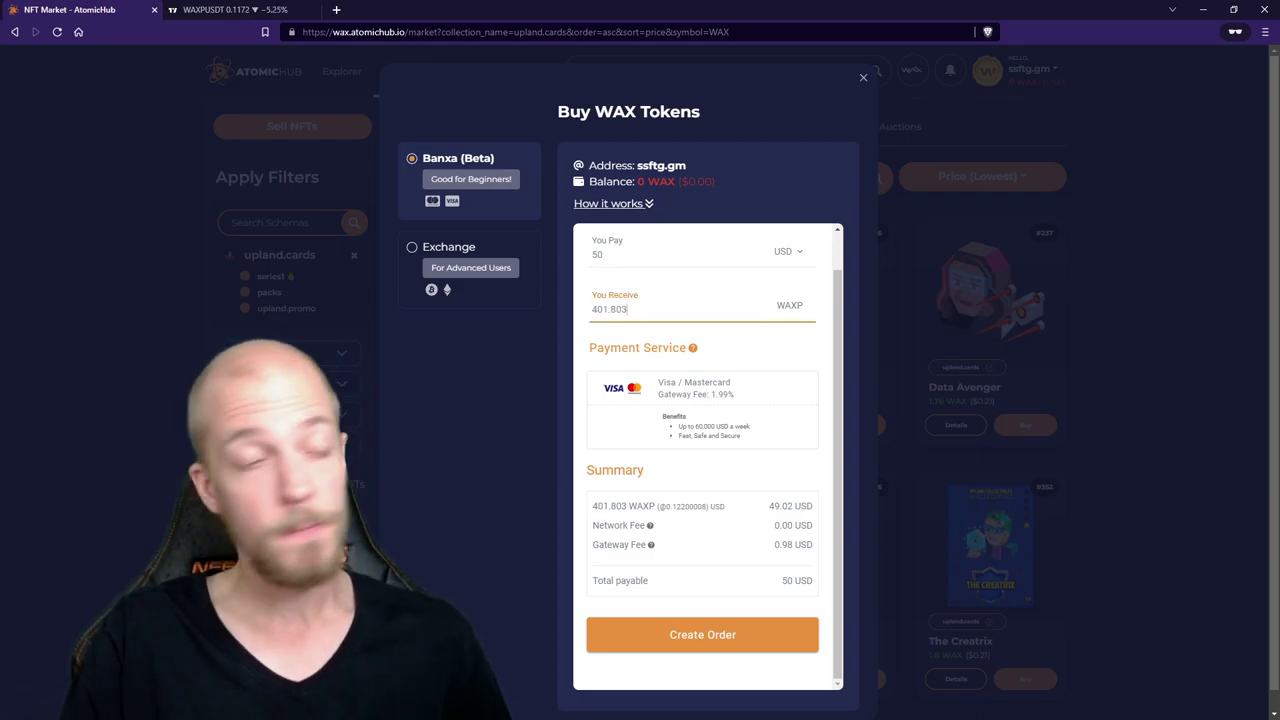
Step: Switch to the TradingView chart and examine the longer WAXP/TetherUS price history
click(215, 9)
scroll(884, 476, down, 2)
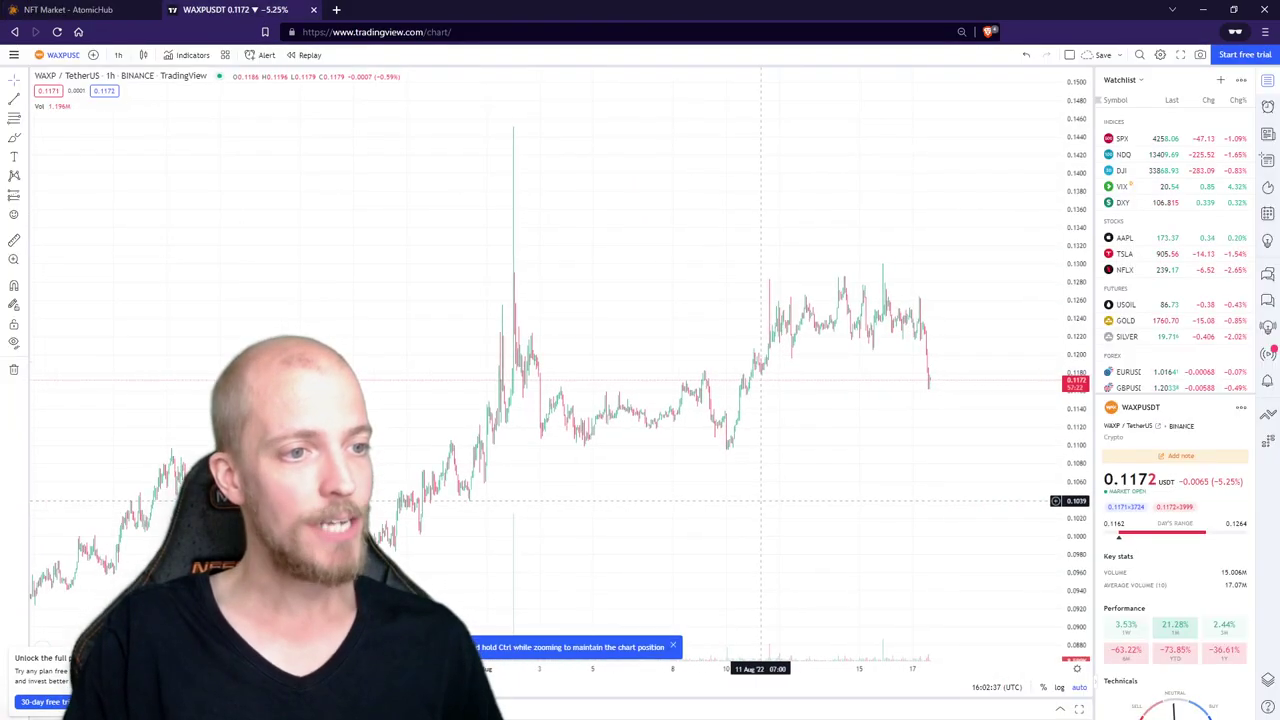
scroll(932, 547, down, 5)
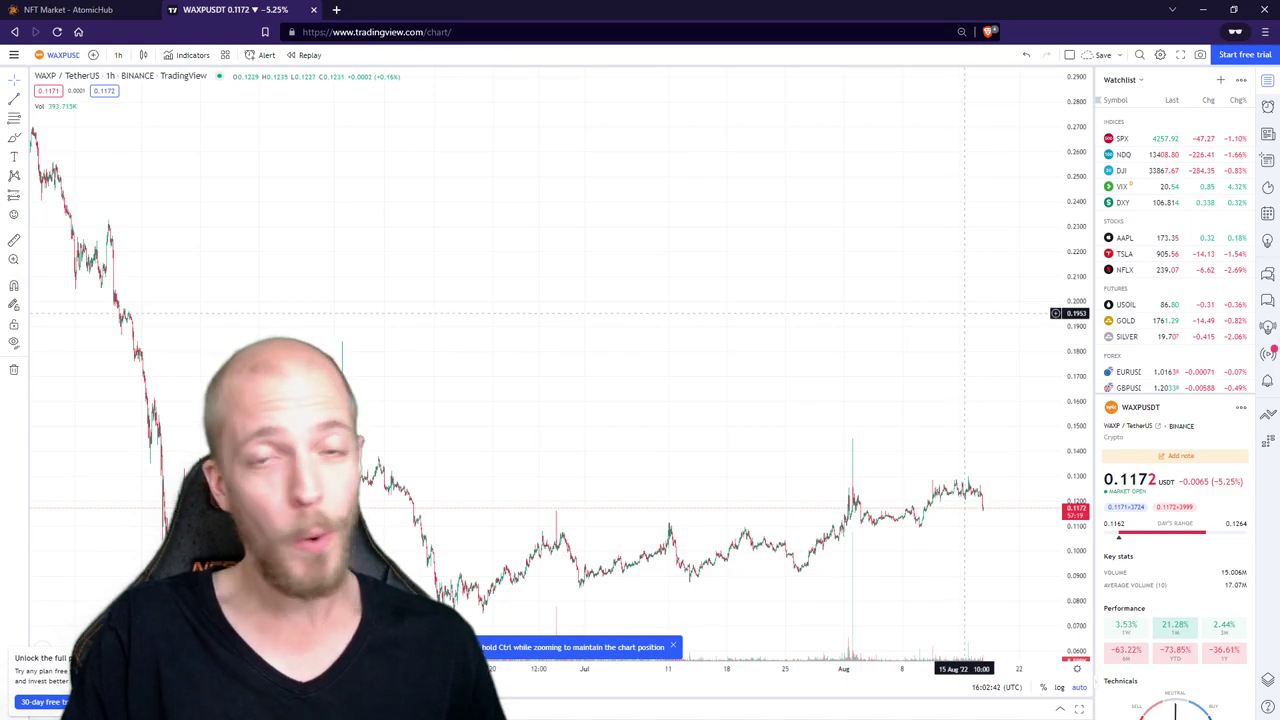
Step: Examine the recent WAXP/TetherUS price movement from July to mid-August on the chart
drag(960, 318, 917, 314)
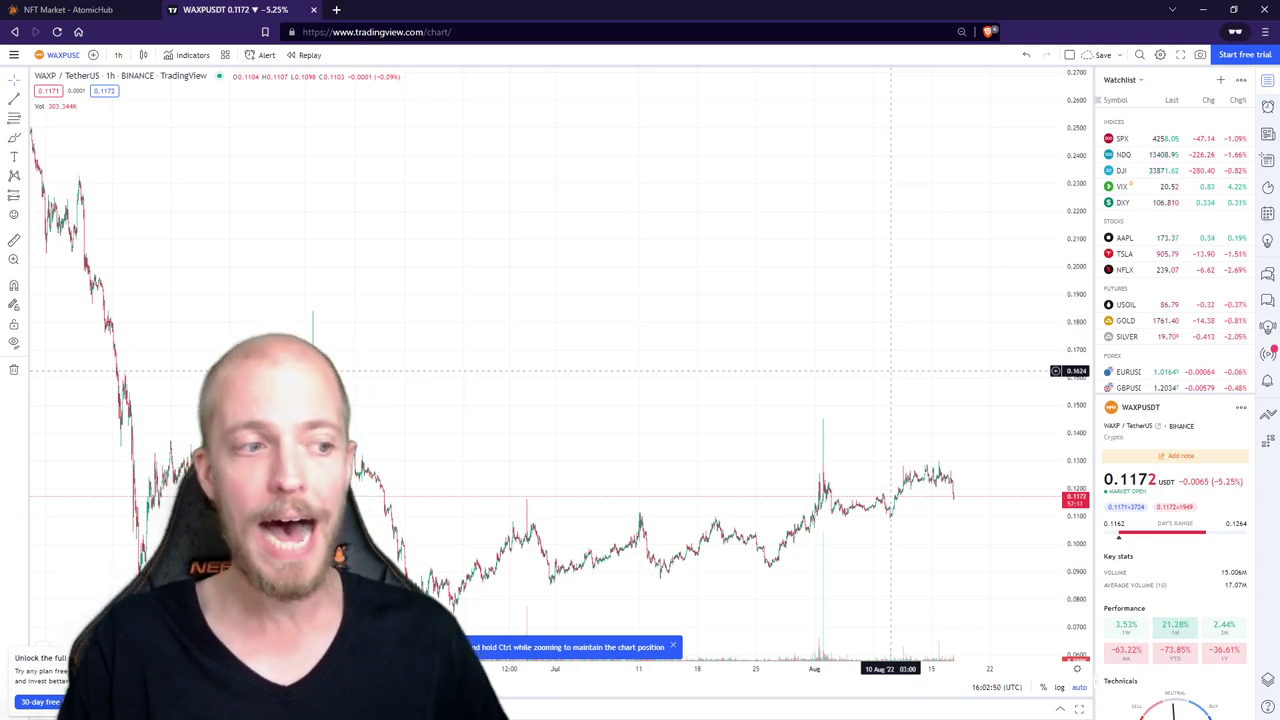
scroll(930, 515, up, 2)
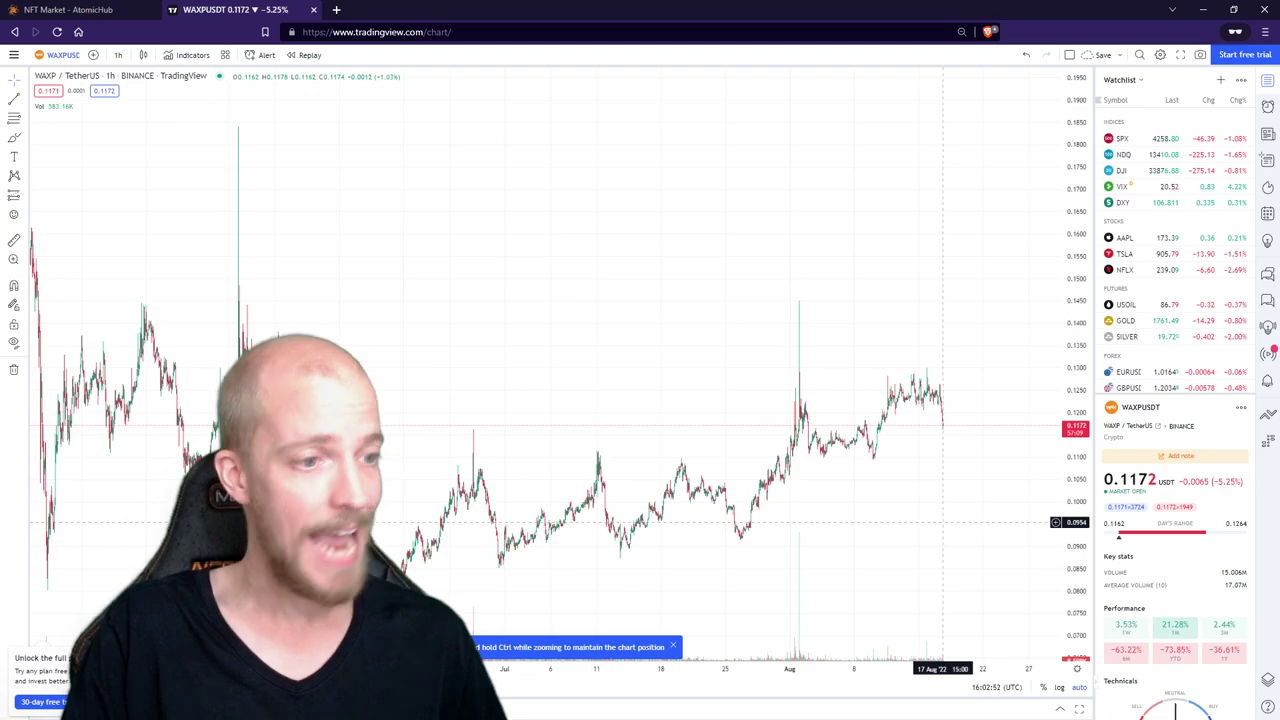
scroll(948, 539, up, 2)
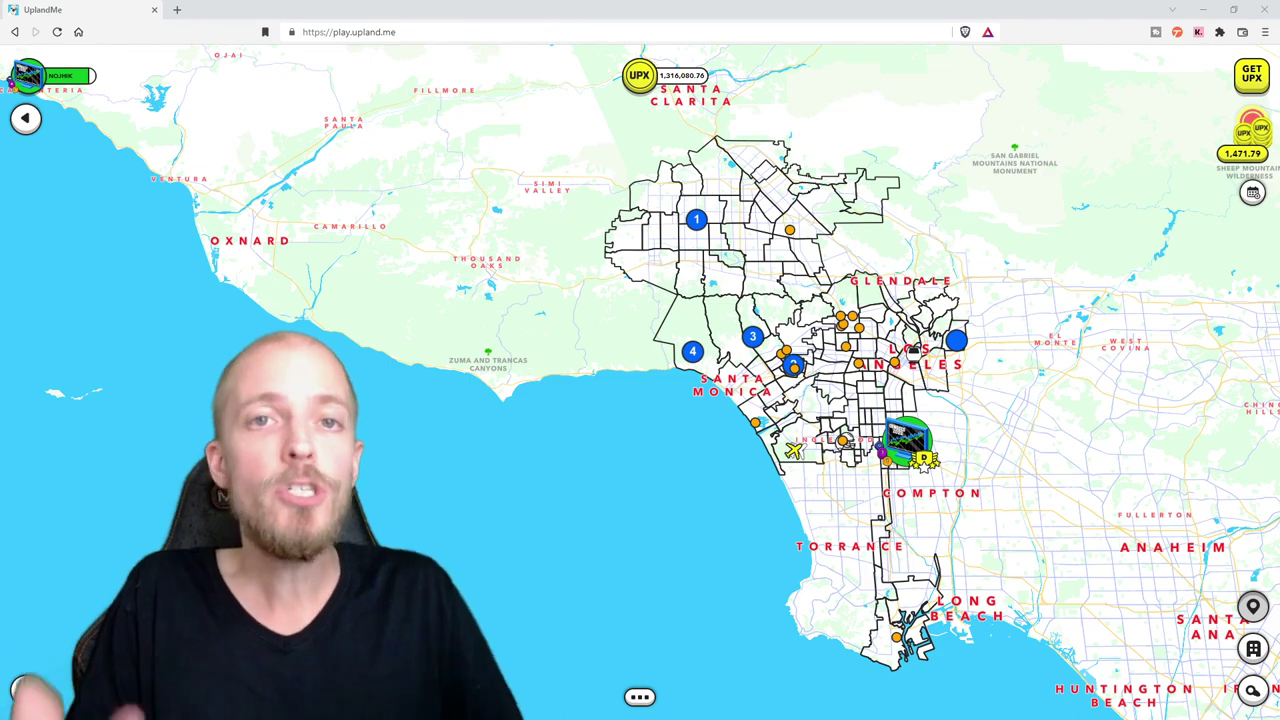
Step: Switch to Upland and open the portal's wallet address selection for Upland Collectibles
click(640, 697)
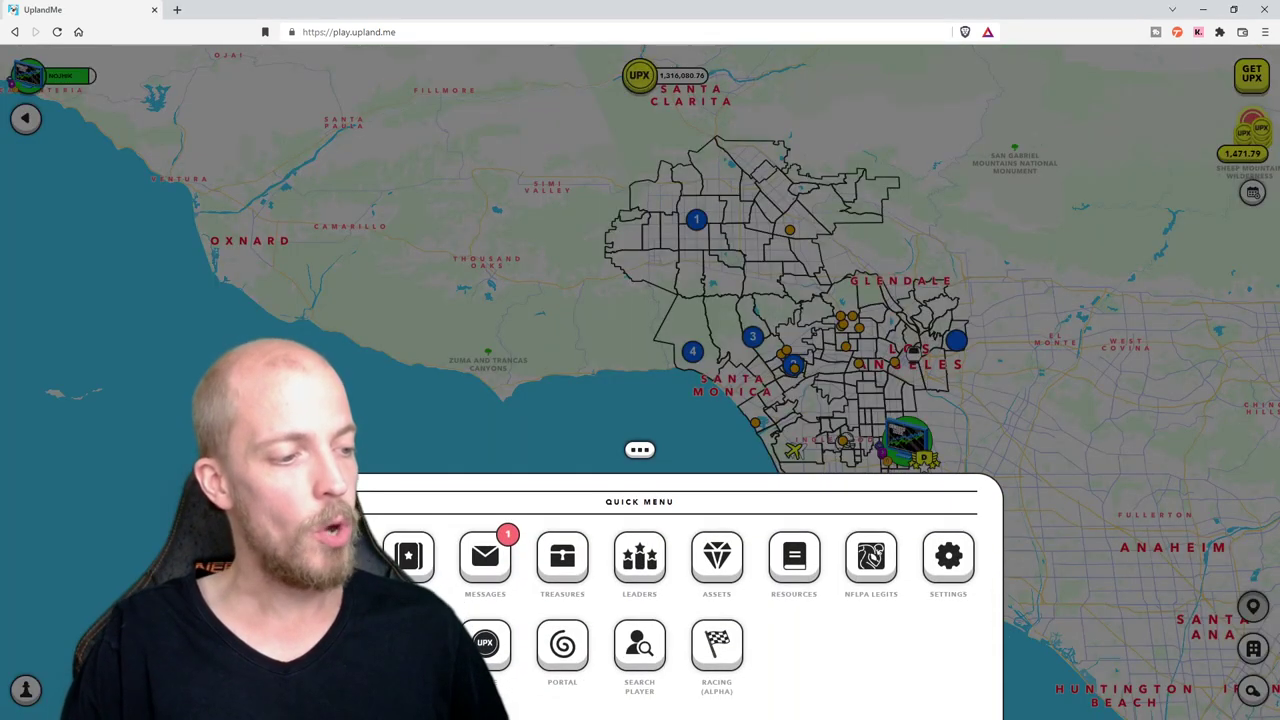
click(562, 645)
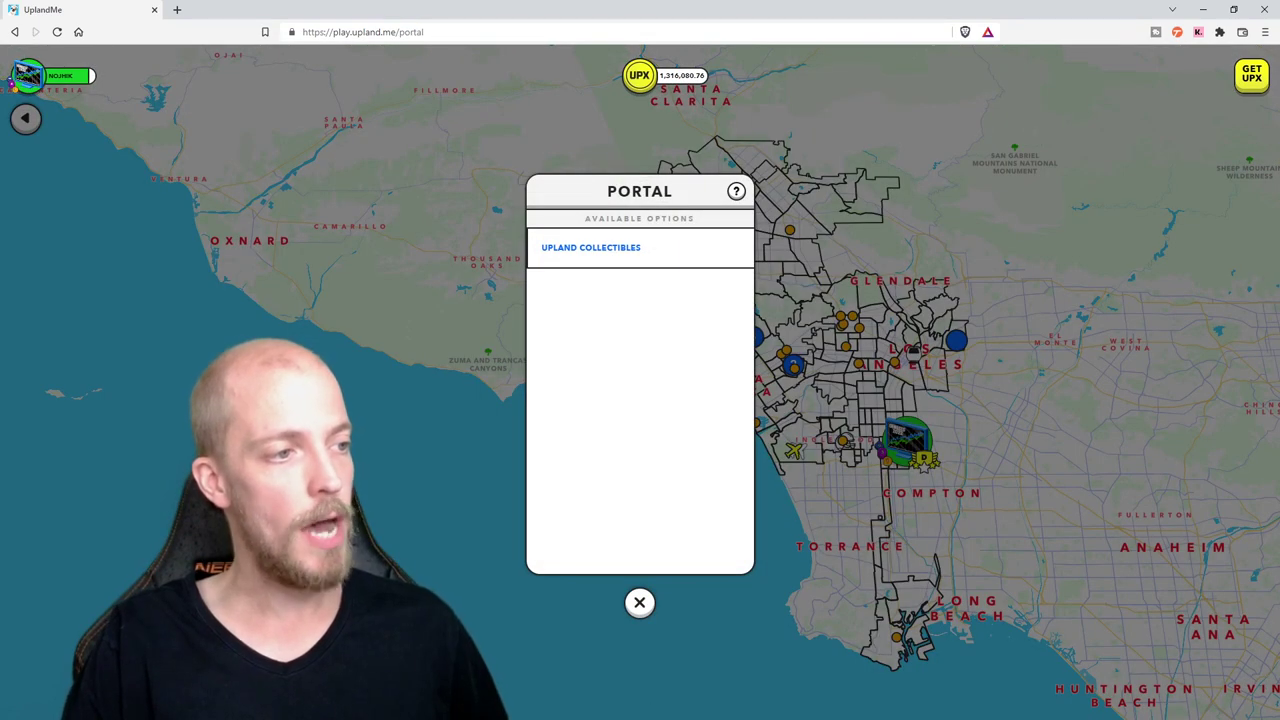
click(590, 247)
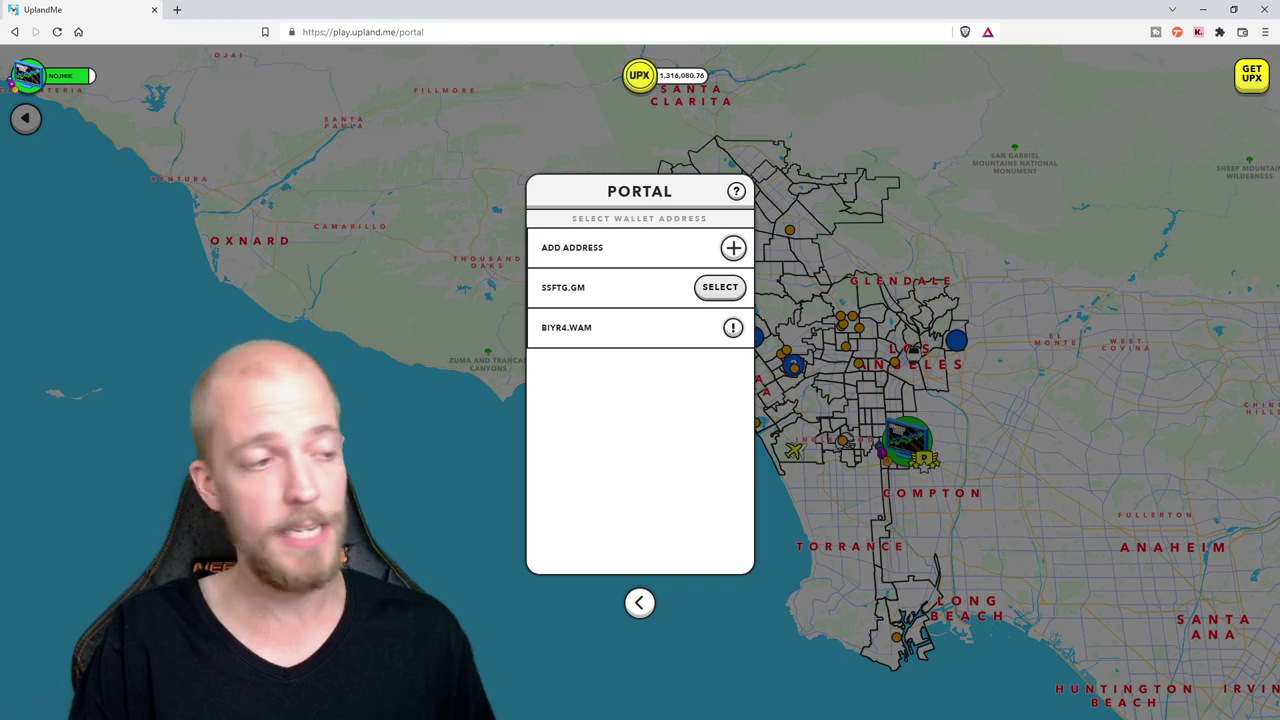
Step: Review the two linked wallet addresses and the option to add an address, marking each one on screen
mouse_move(553, 297)
mouse_down()
mouse_move(540, 298)
mouse_move(757, 297)
mouse_up()
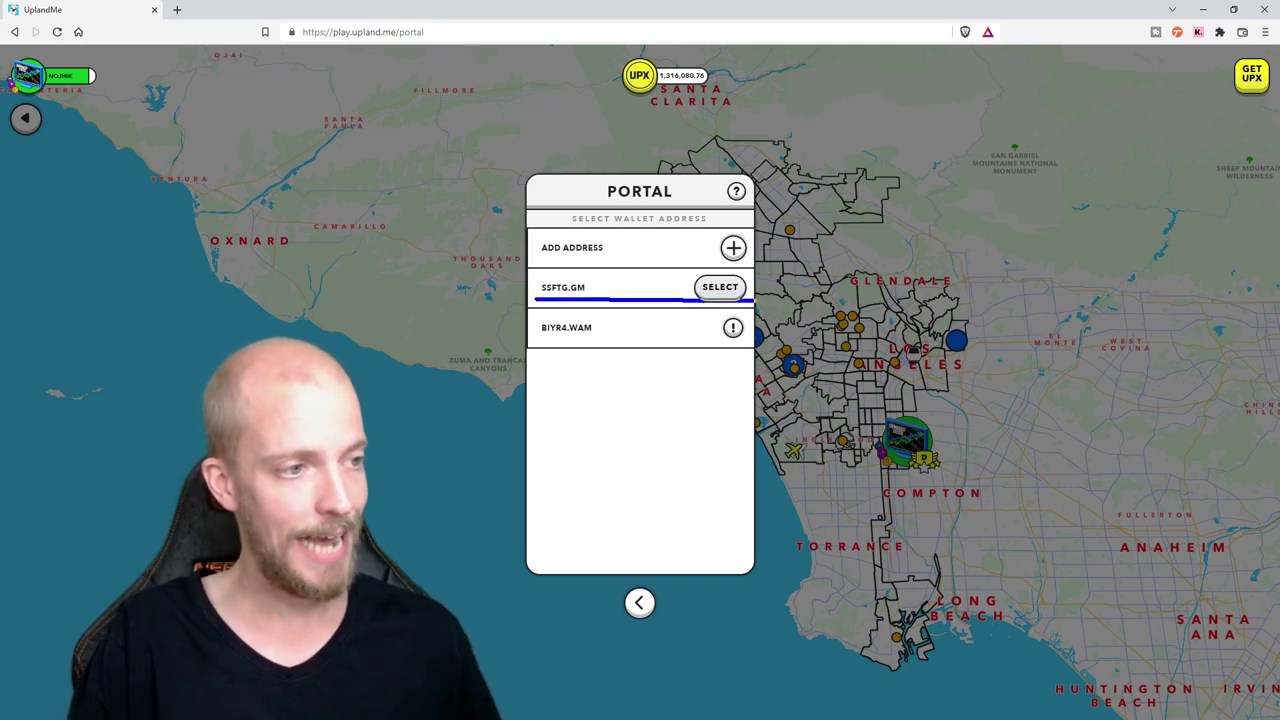
drag(546, 338, 738, 337)
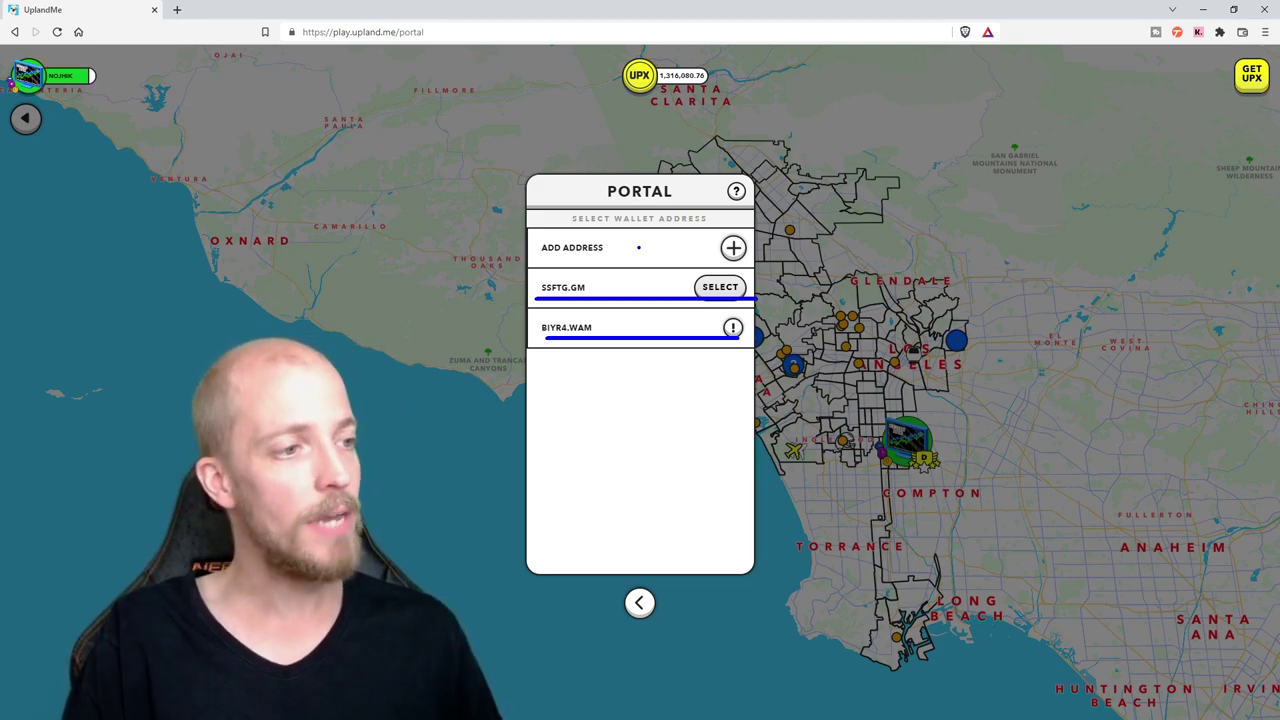
drag(652, 241, 716, 248)
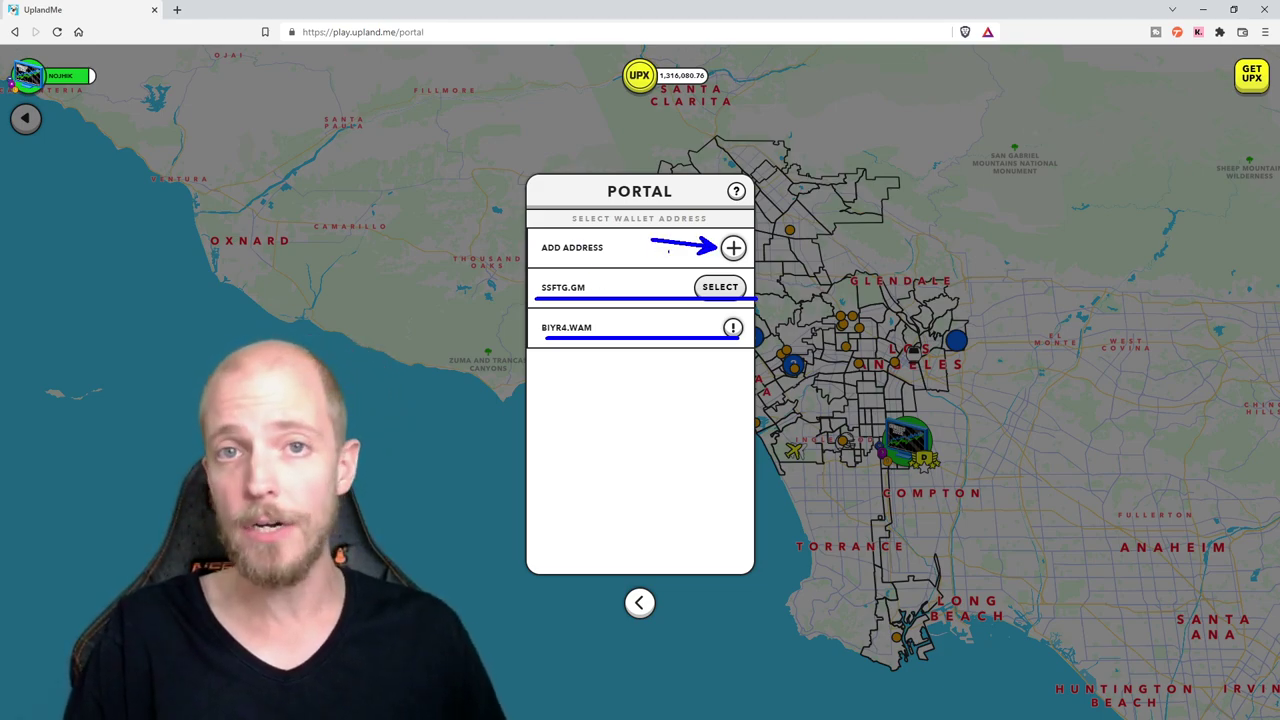
key(Escape)
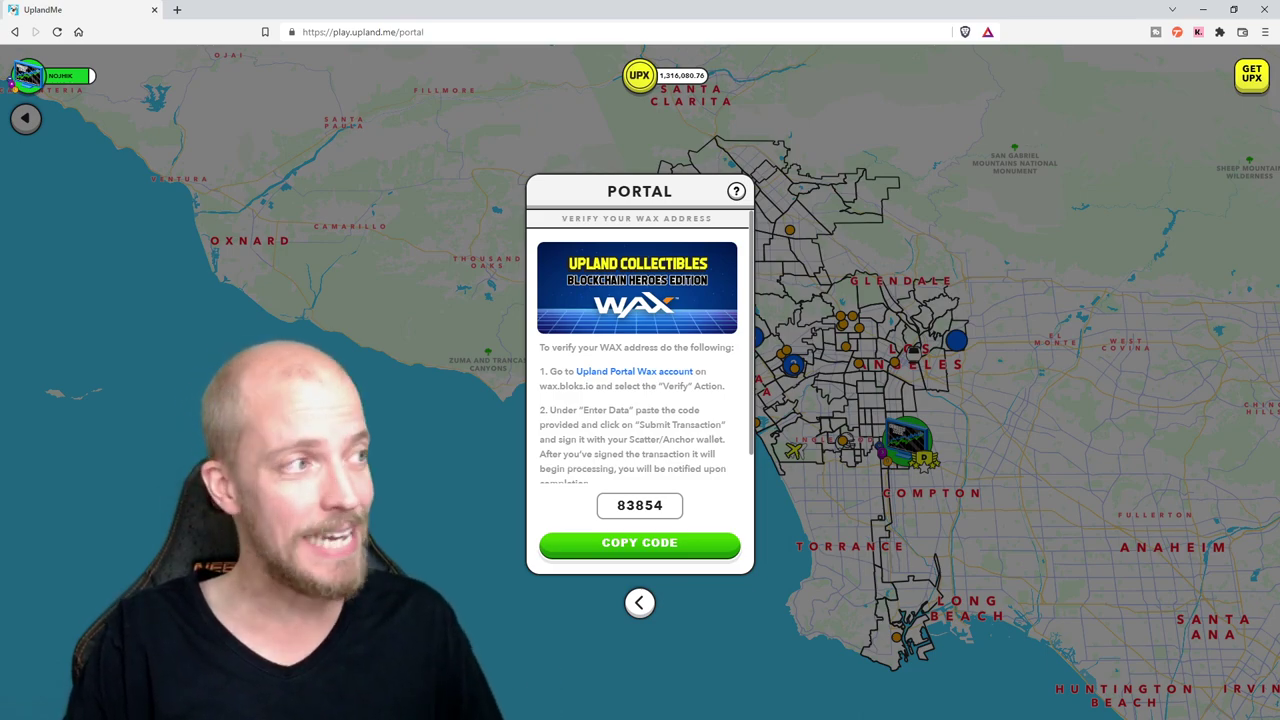
Step: Open the Upland Portal Wax account on wax.bloks.io, and copy the verification code from Upland's WAX address verification dialog
click(634, 371)
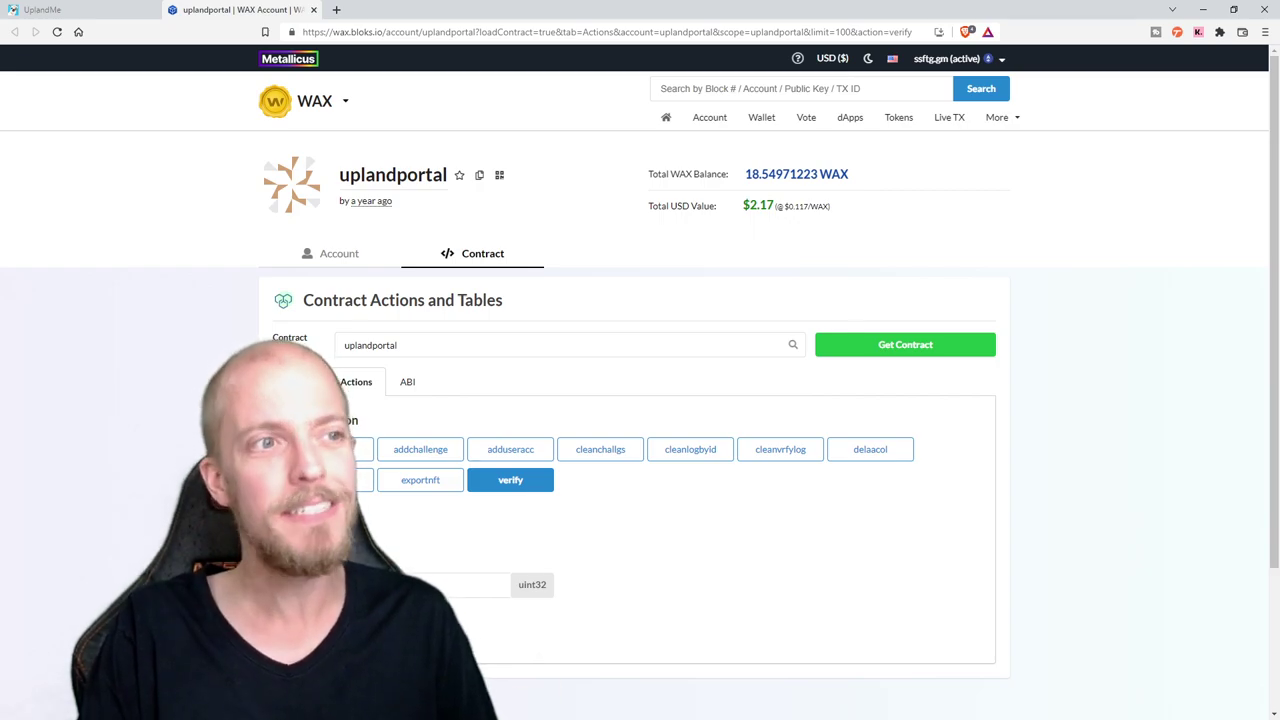
key(ctrl+shift+Tab)
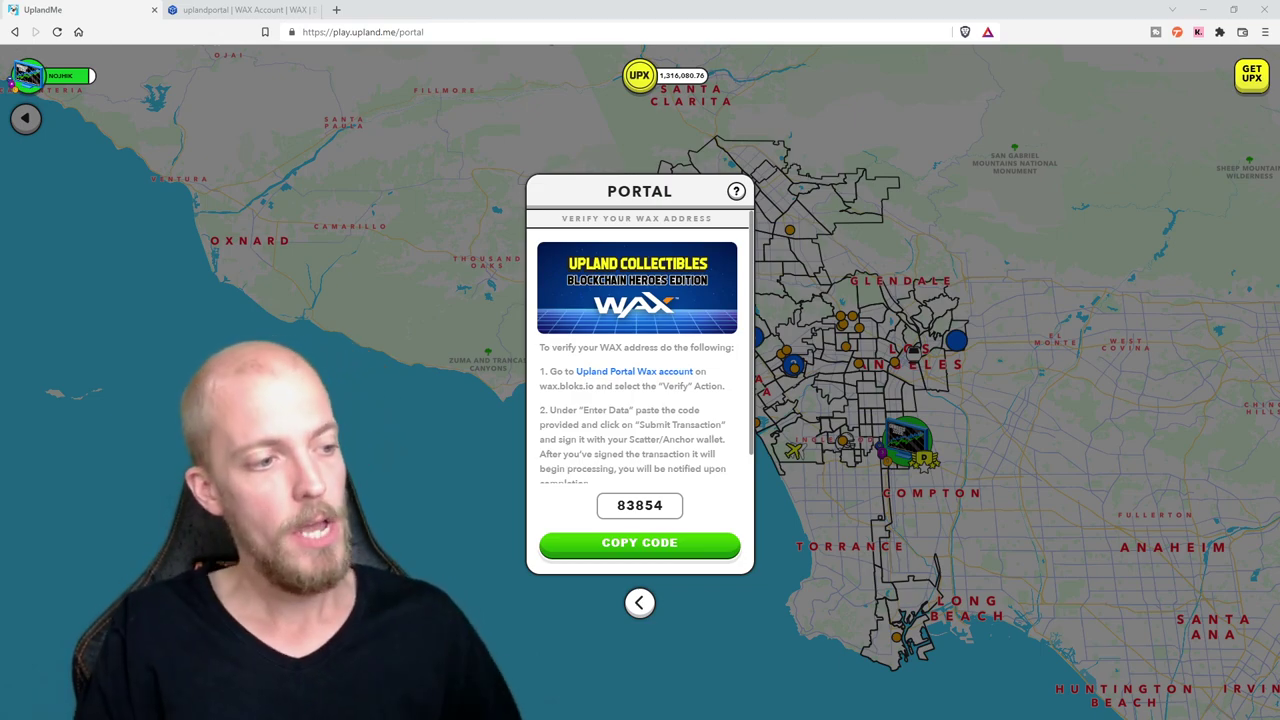
click(639, 542)
click(640, 443)
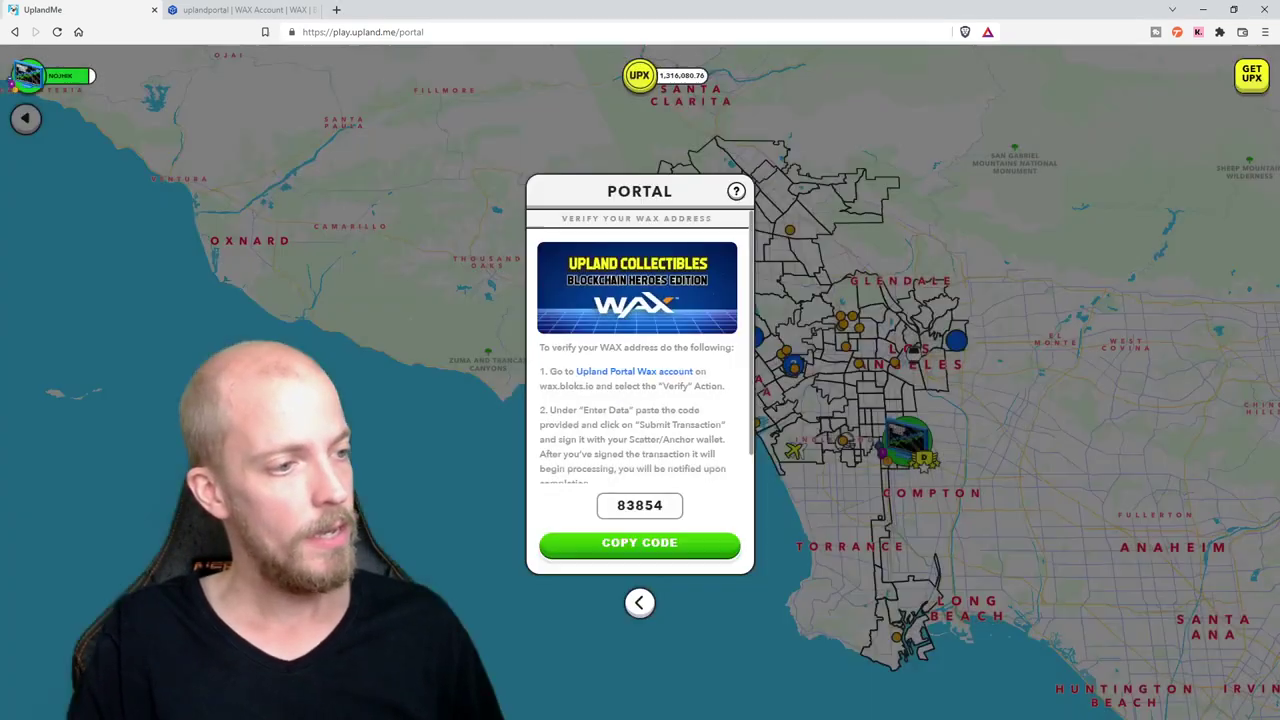
Step: Enter the verification code as the challenge for the uplandportal contract's verify action in a smaller browser window
click(240, 9)
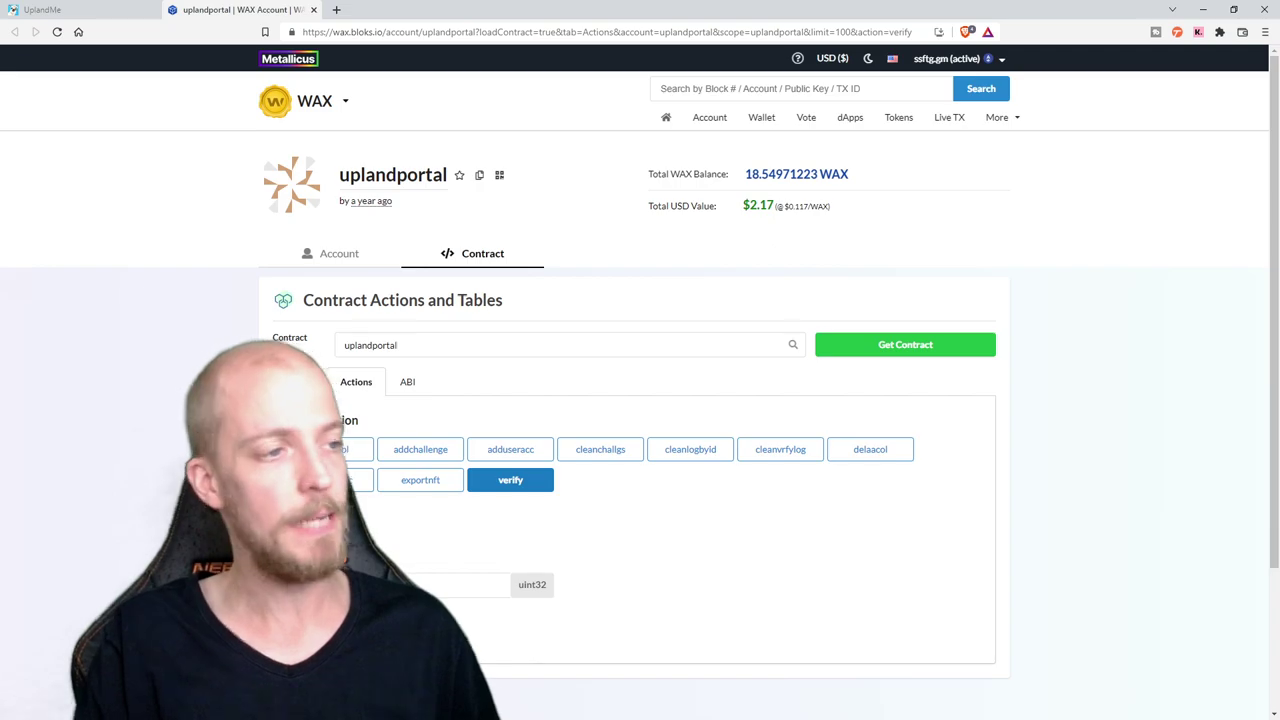
scroll(640, 400, down, 2)
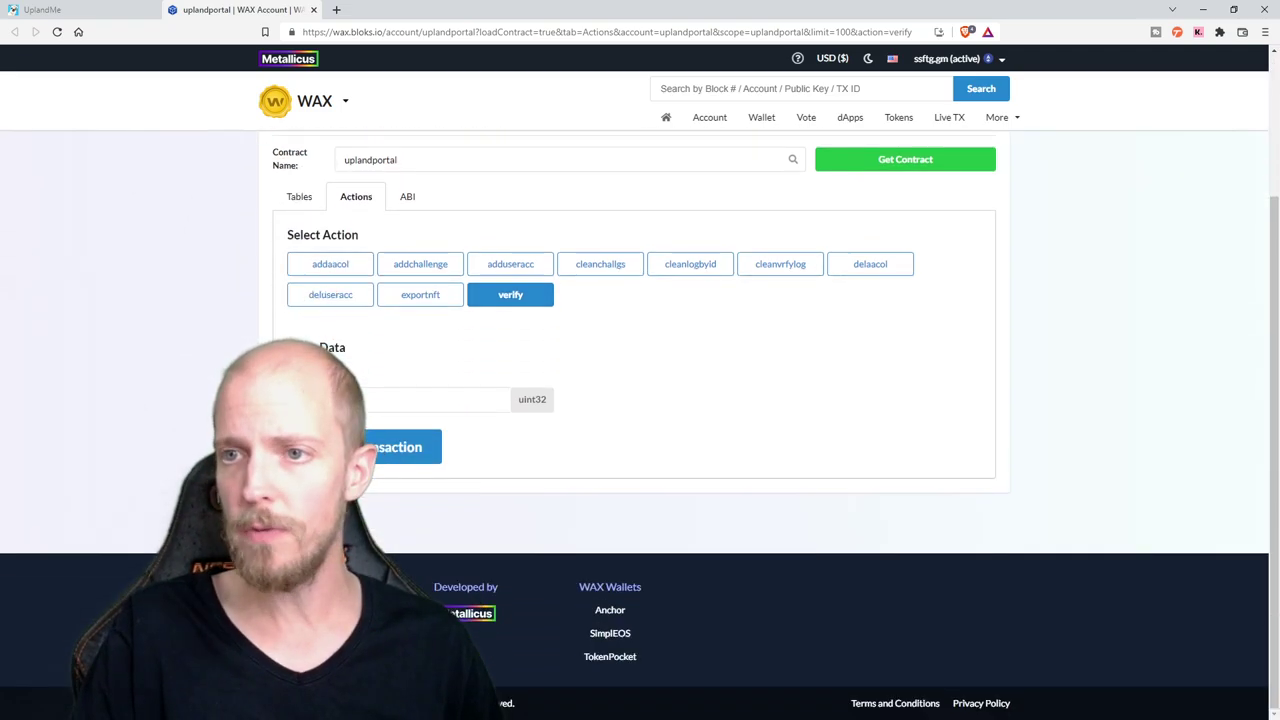
mouse_move(240, 9)
mouse_down()
mouse_move(681, 54)
mouse_move(240, 9)
mouse_up()
key(super+Down)
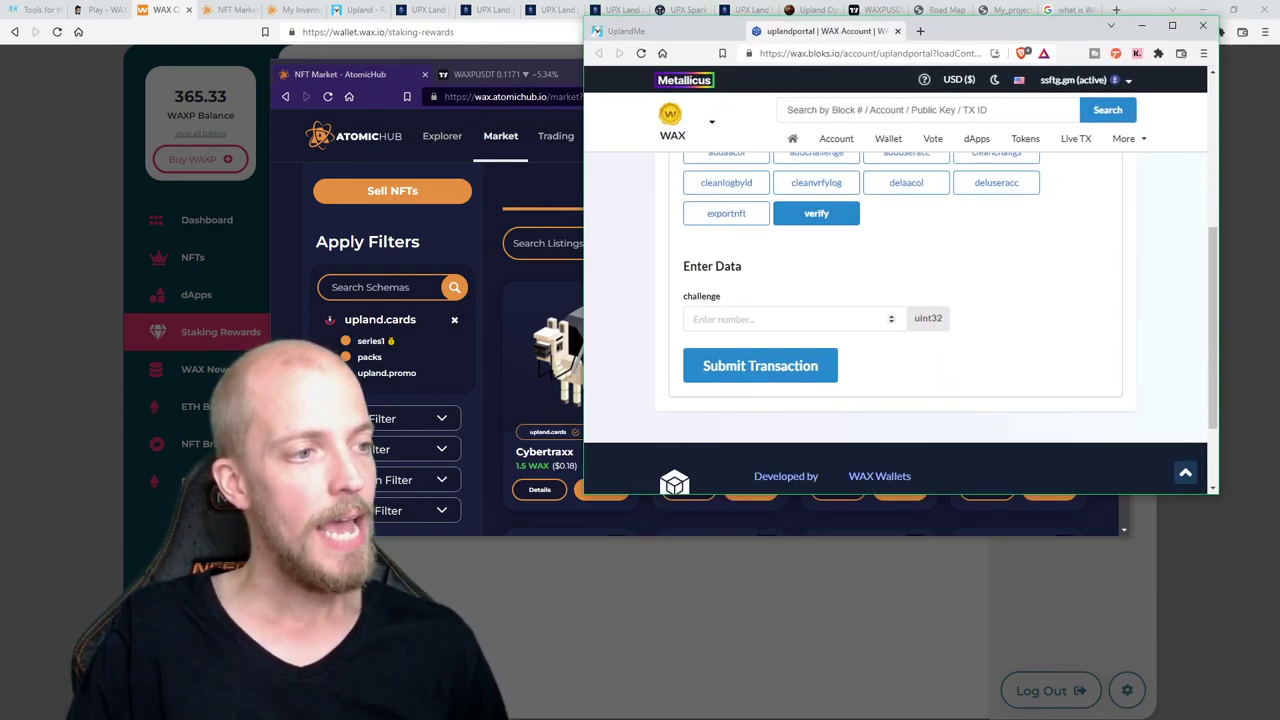
click(760, 318)
text(83854)
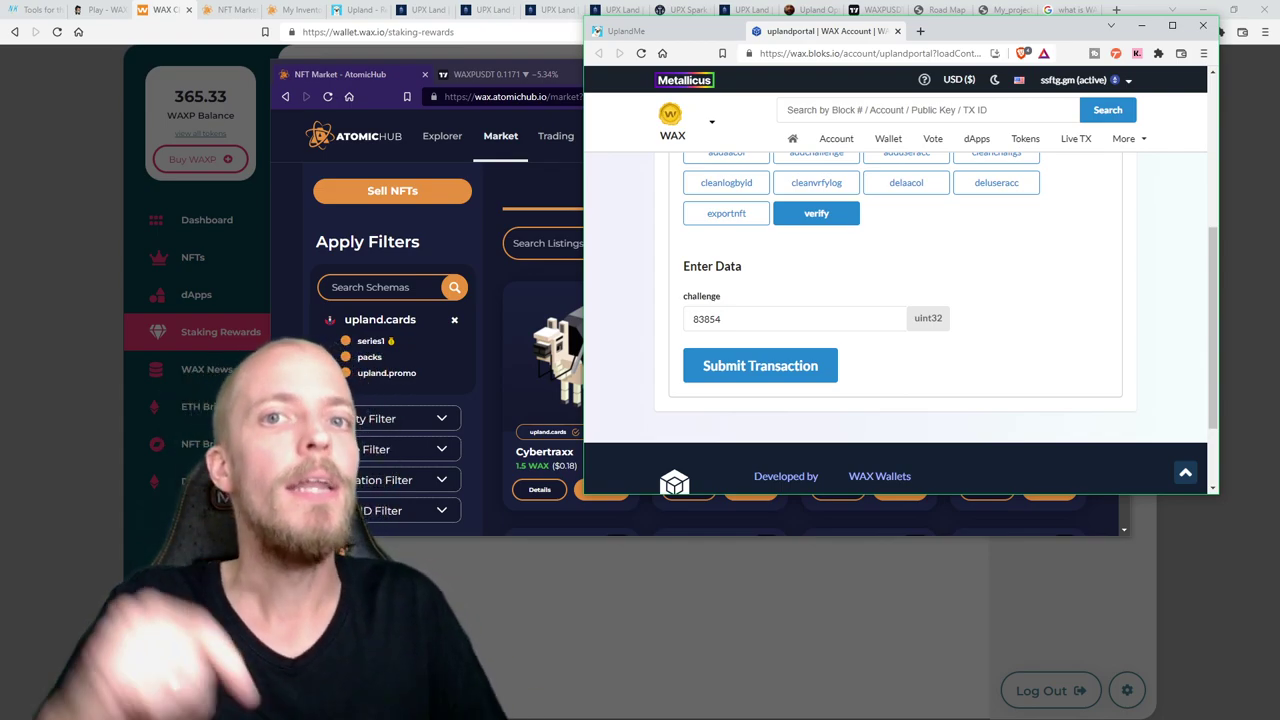
click(721, 318)
drag(721, 318, 692, 318)
click(692, 318)
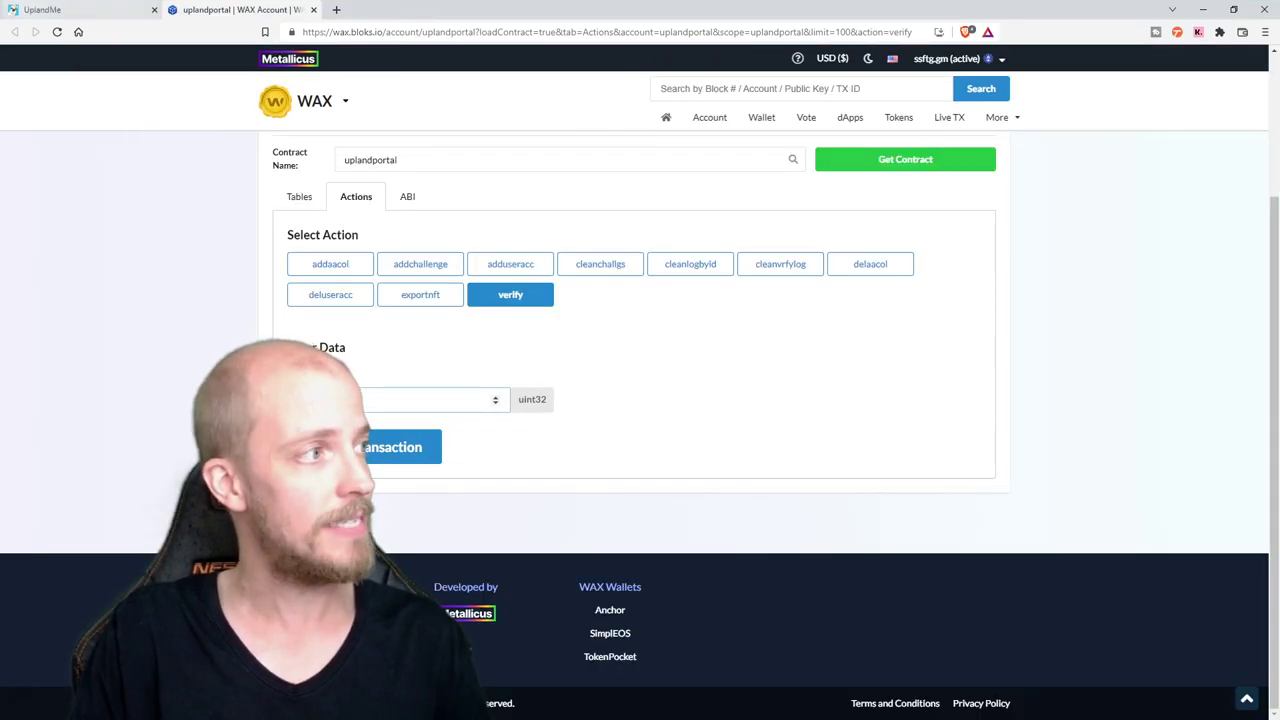
Step: Read Upland's NFT transfer instructions, underlining the AtomicHub inventory, asset transfer and portal WAX address details, and close them
key(ctrl+Page_Up)
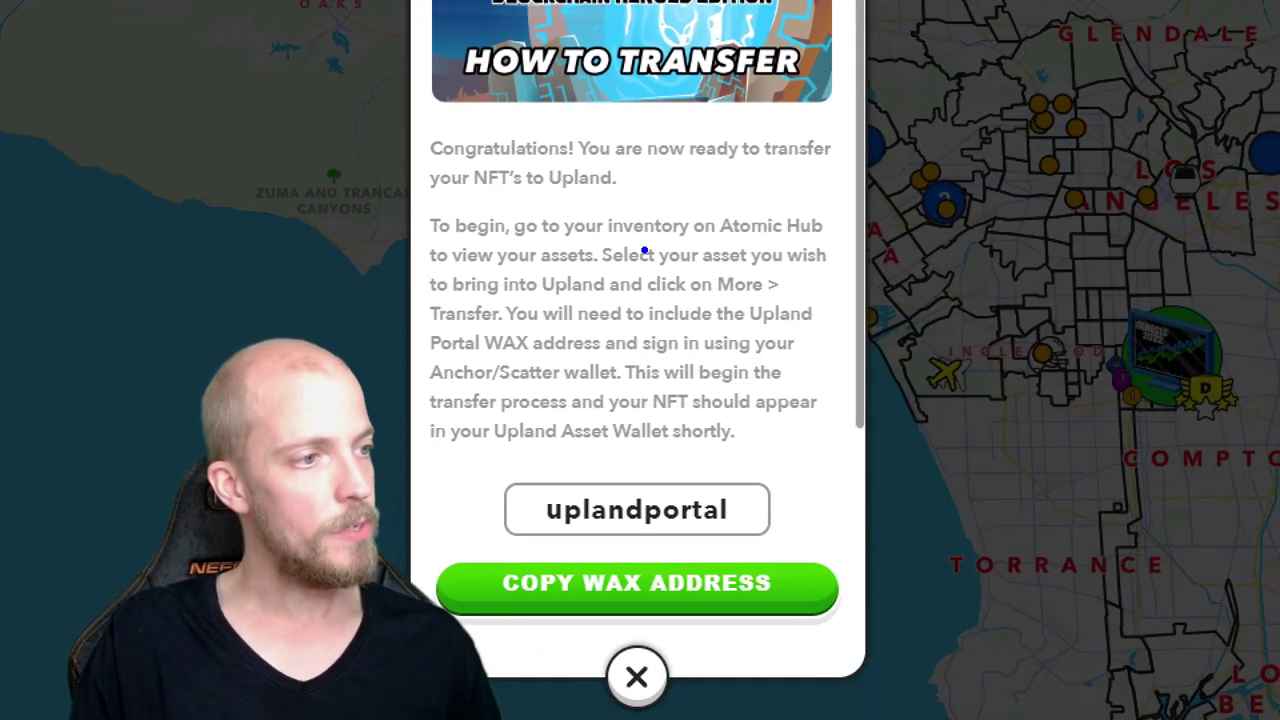
drag(598, 238, 845, 238)
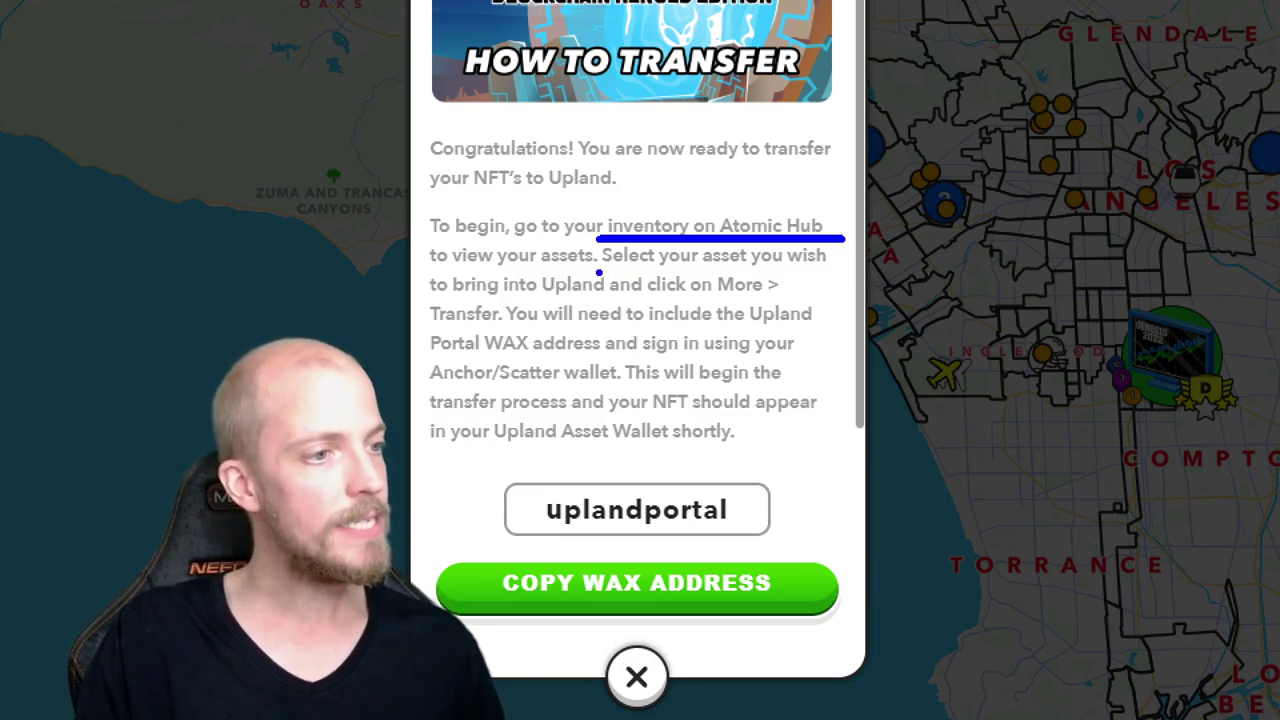
drag(598, 270, 824, 269)
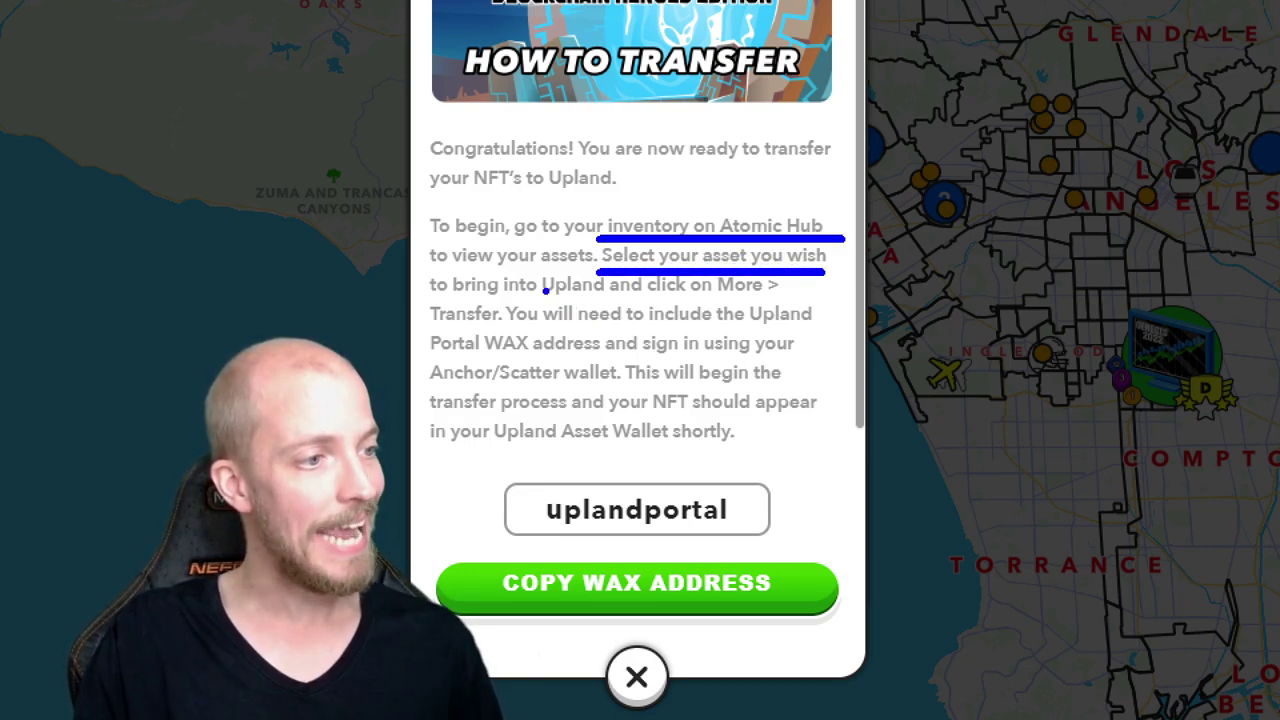
drag(543, 292, 792, 295)
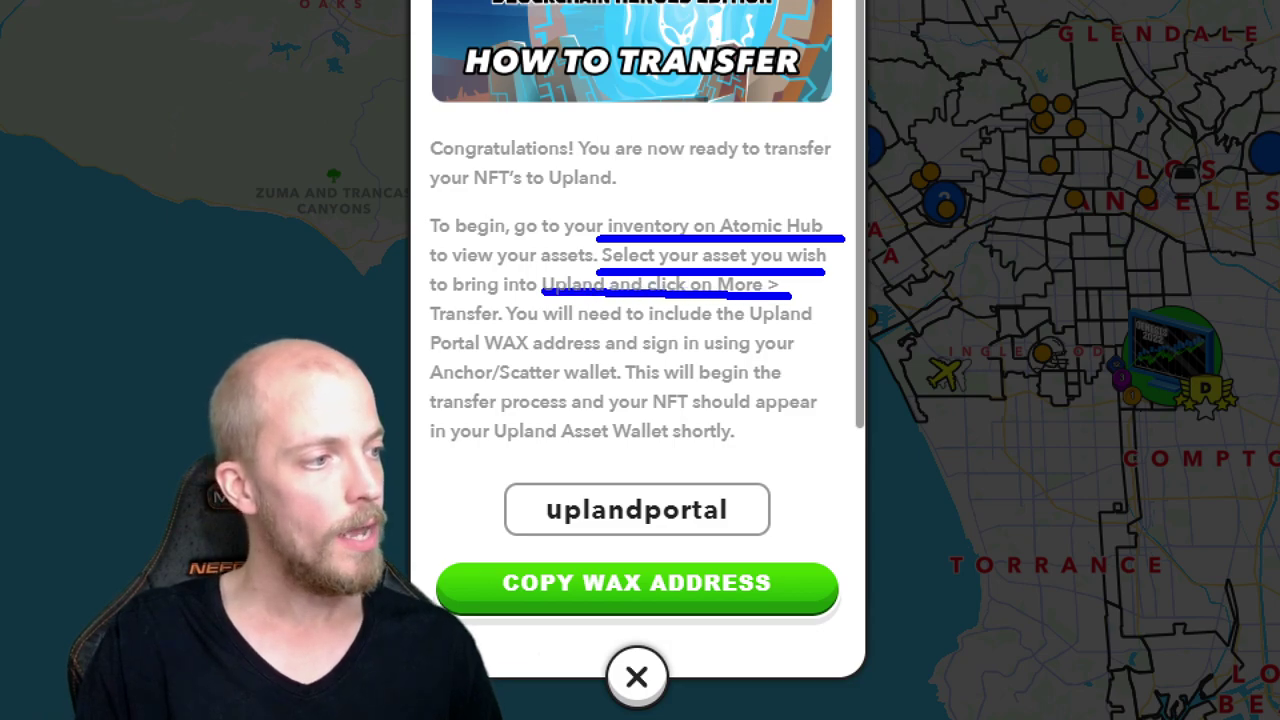
mouse_move(548, 292)
mouse_down()
mouse_move(452, 297)
mouse_move(492, 308)
mouse_up()
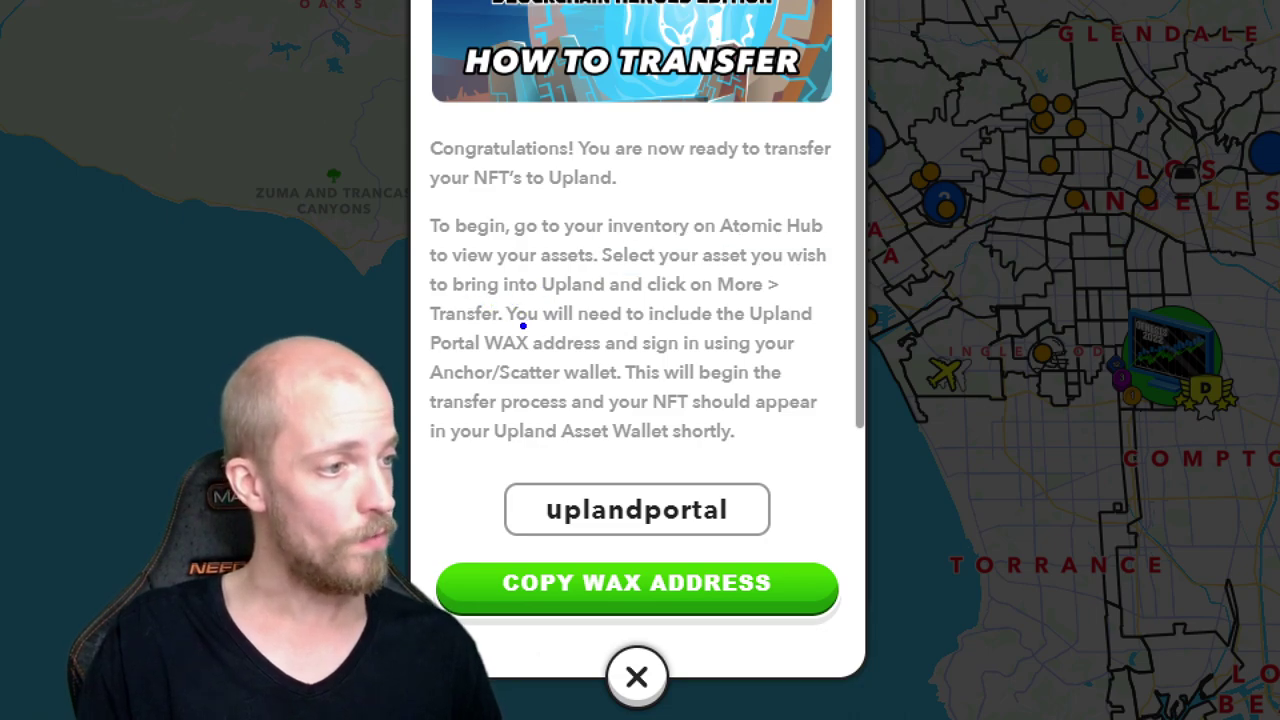
drag(522, 325, 810, 320)
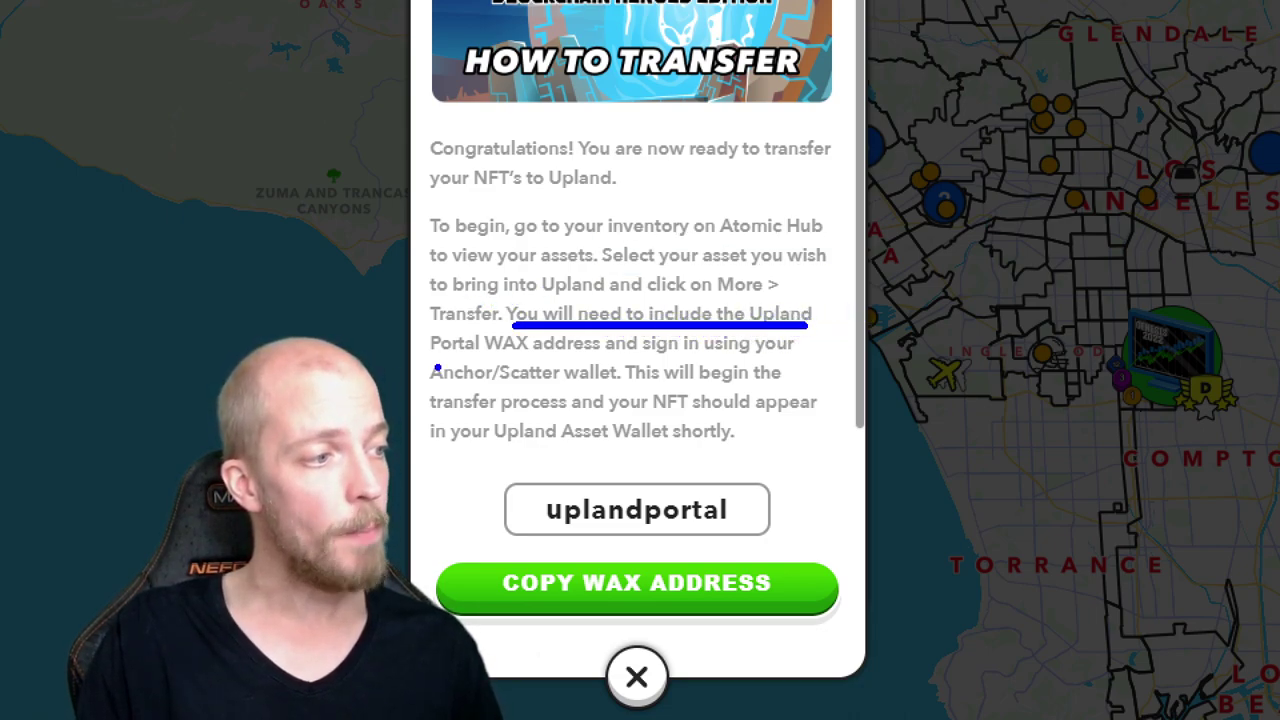
drag(425, 357, 832, 354)
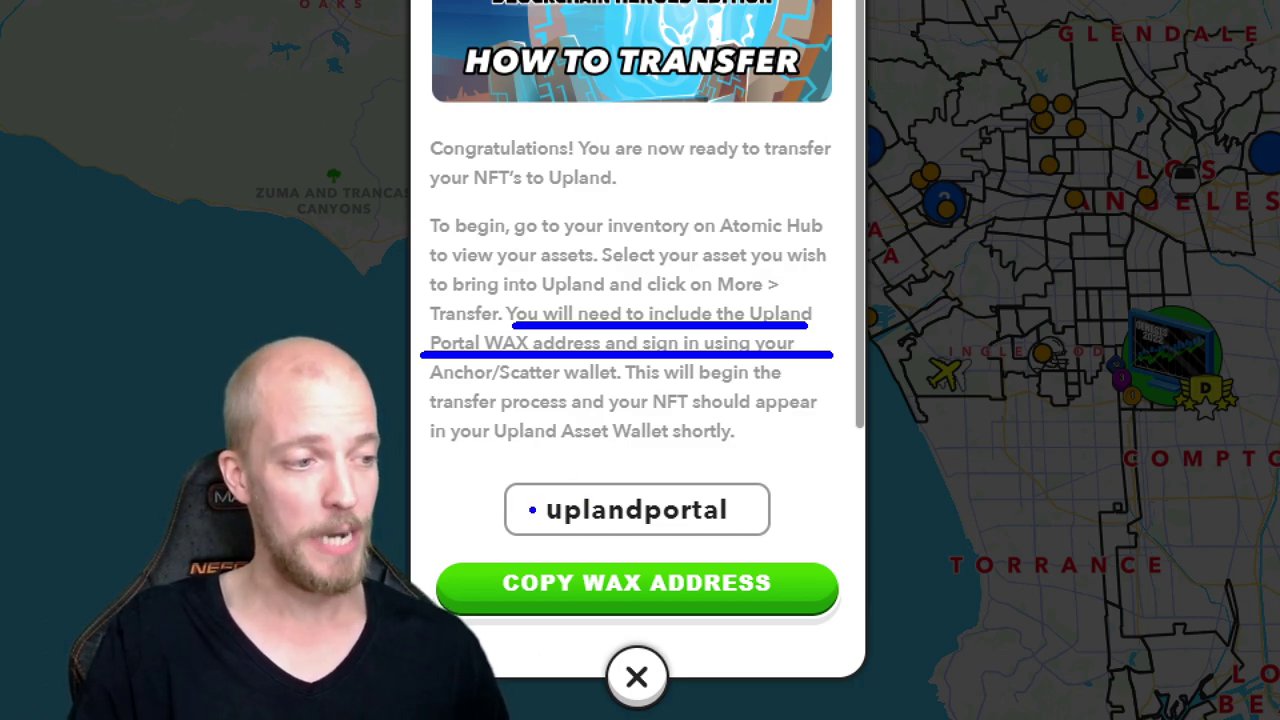
drag(463, 510, 535, 510)
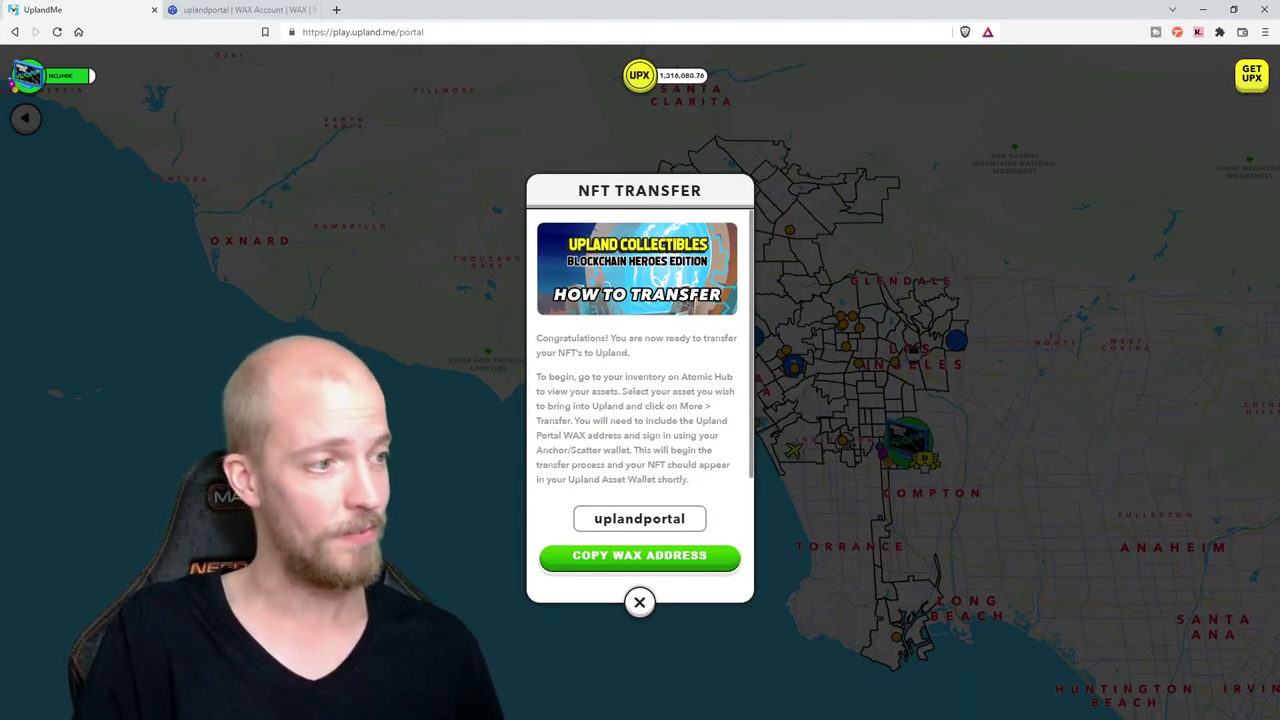
key(Escape)
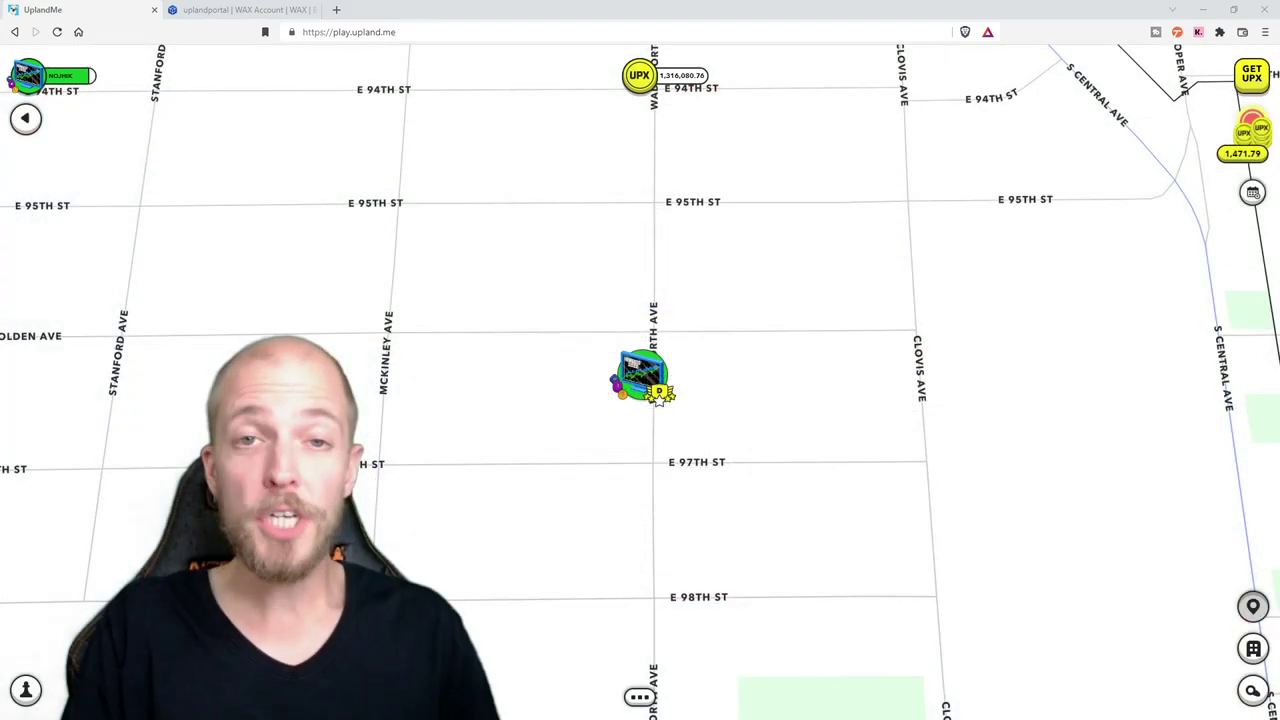